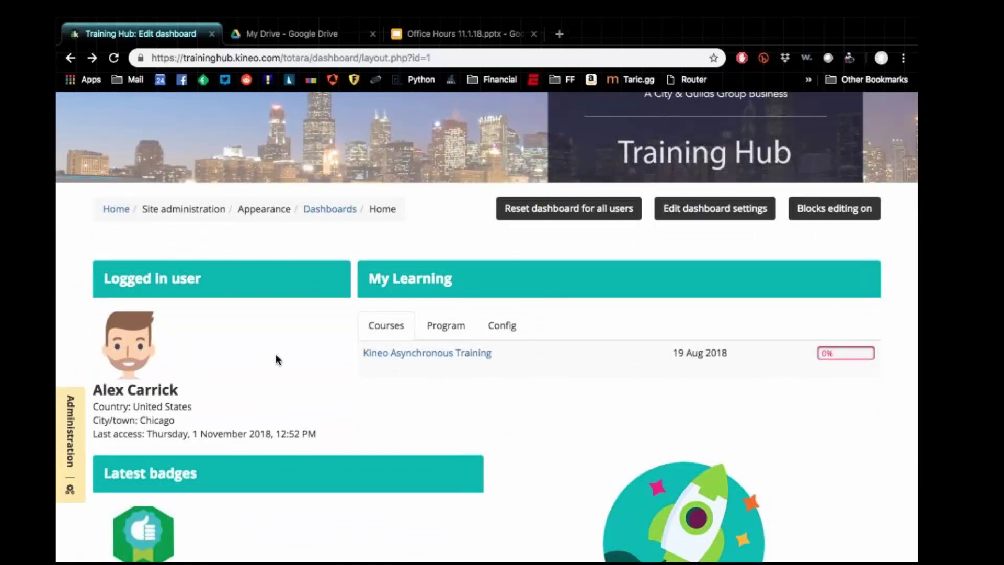
Step: Scroll down through all the Home dashboard blocks
scroll(275, 354, down, 5)
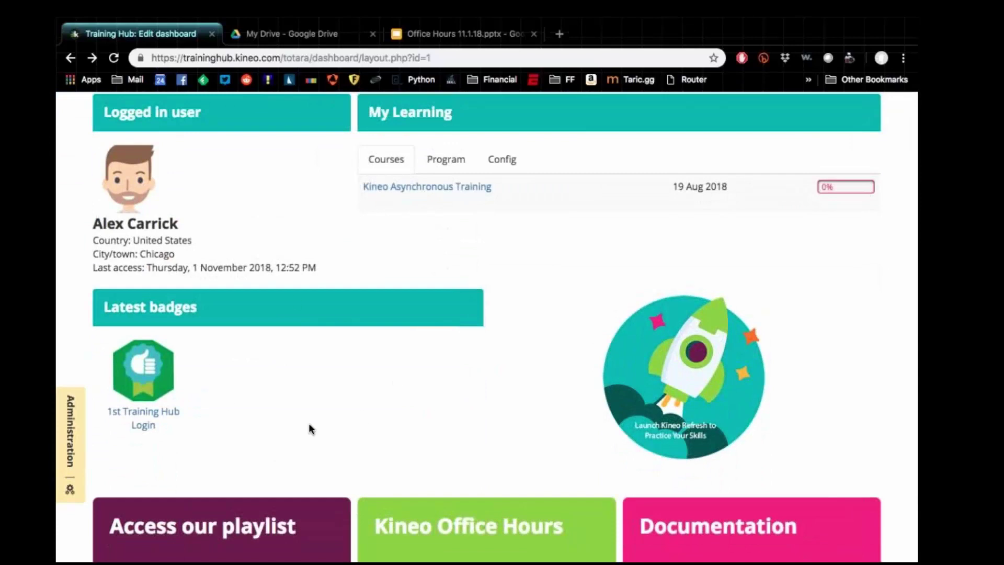
scroll(303, 415, down, 2)
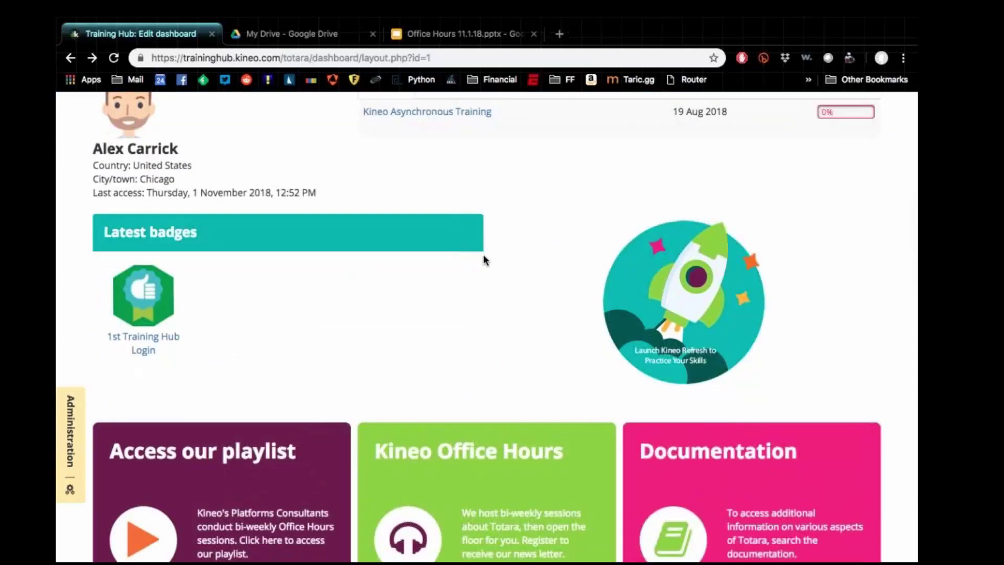
scroll(485, 259, down, 2)
scroll(484, 255, down, 1)
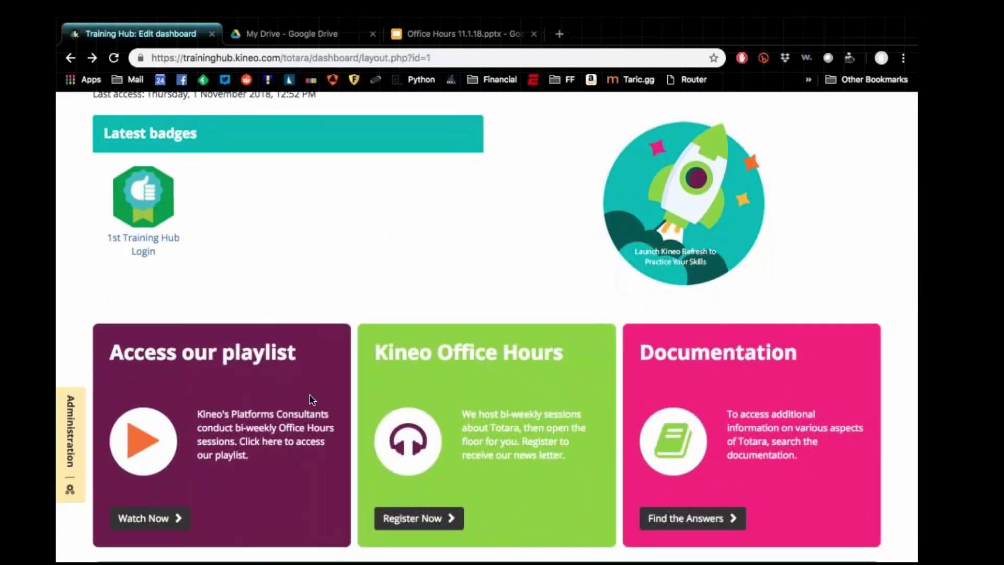
scroll(410, 357, down, 1)
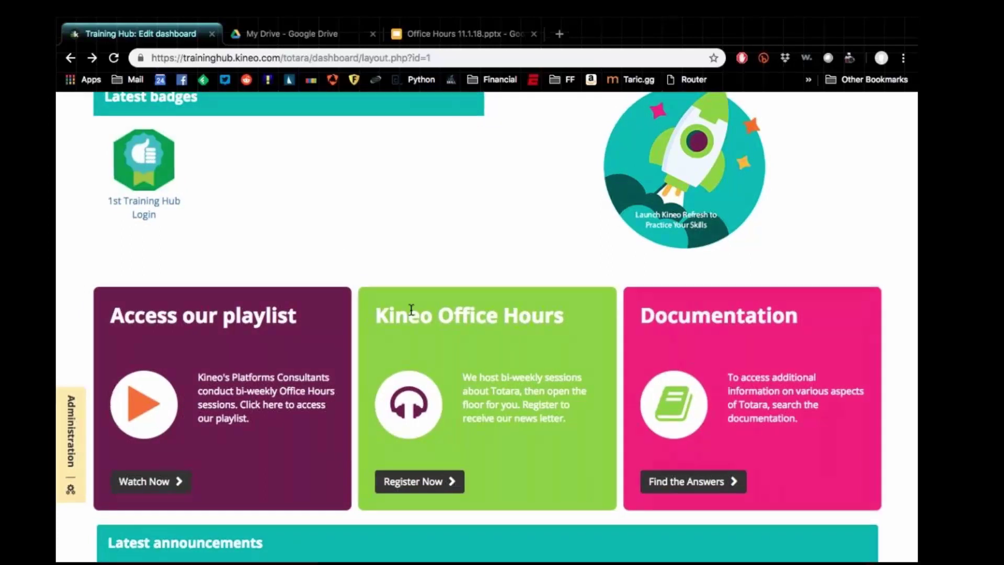
scroll(411, 309, down, 5)
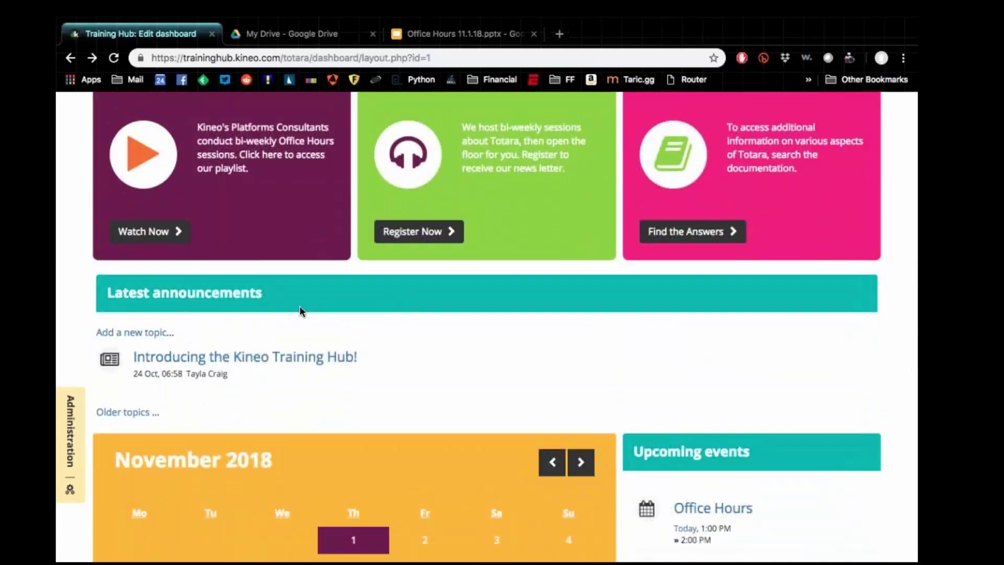
scroll(300, 307, down, 2)
scroll(300, 312, down, 2)
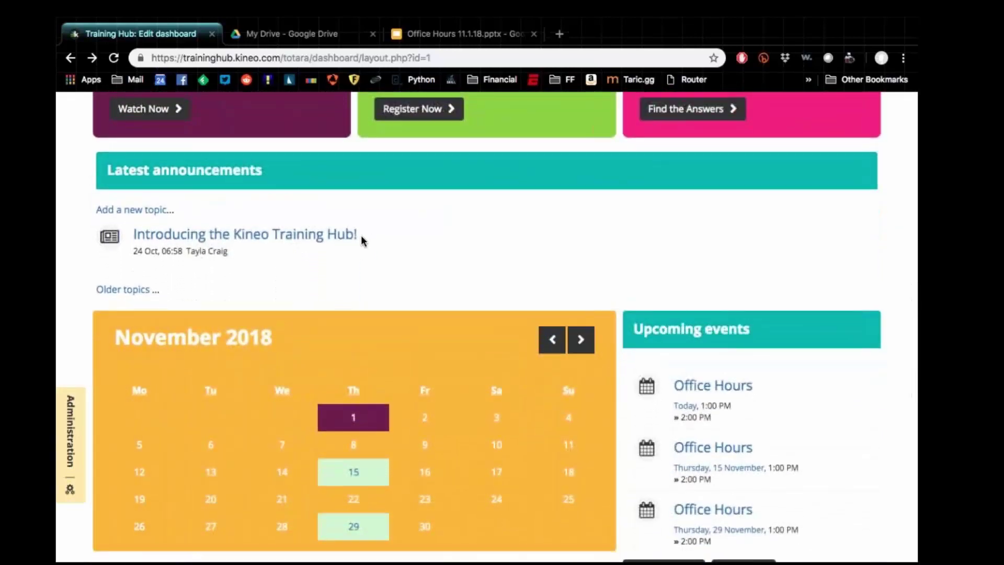
scroll(280, 207, down, 2)
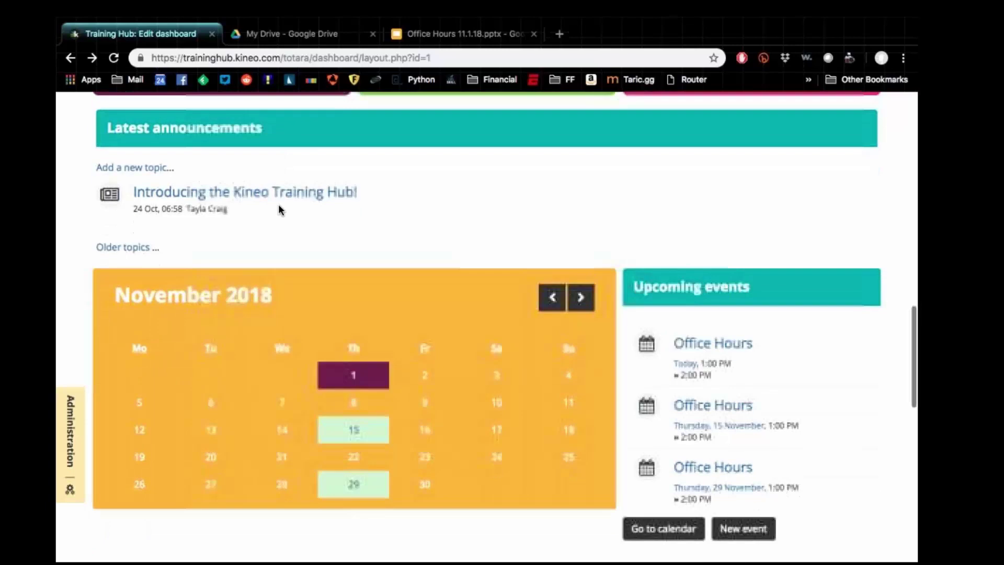
scroll(632, 383, down, 2)
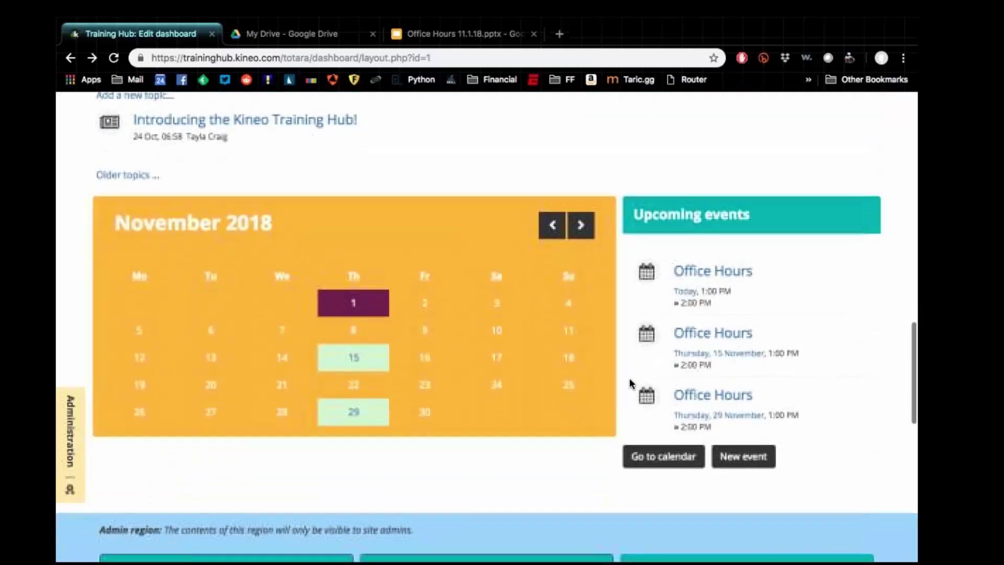
Step: Return to the top of the dashboard and open the Find Learning course catalogue
scroll(631, 383, up, 3)
scroll(631, 384, up, 3)
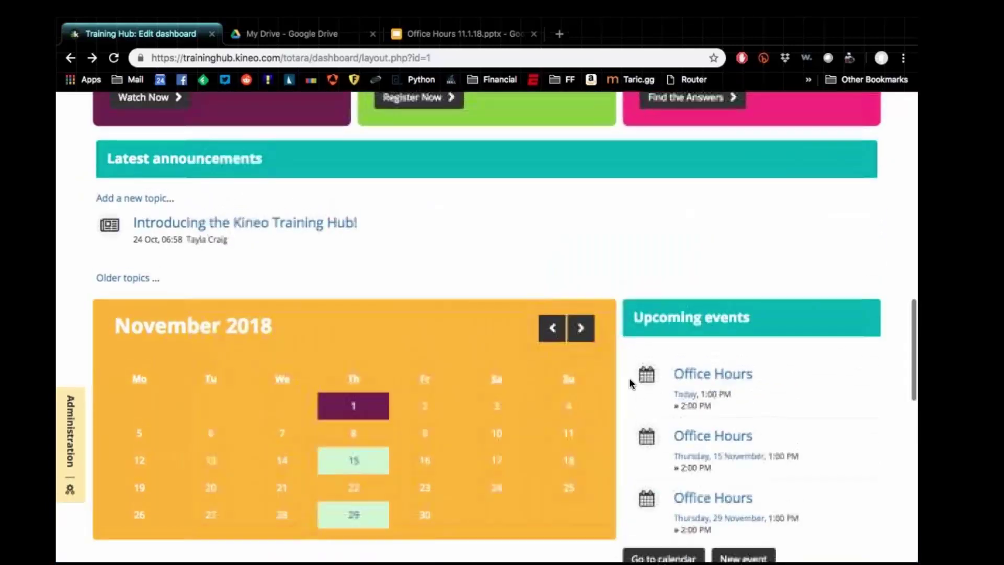
scroll(579, 322, up, 5)
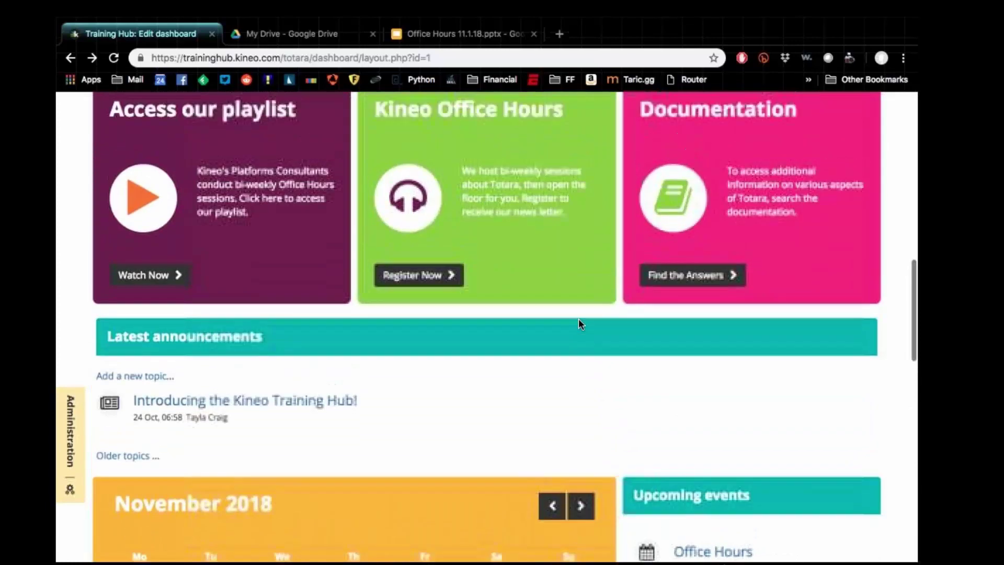
scroll(504, 329, up, 2)
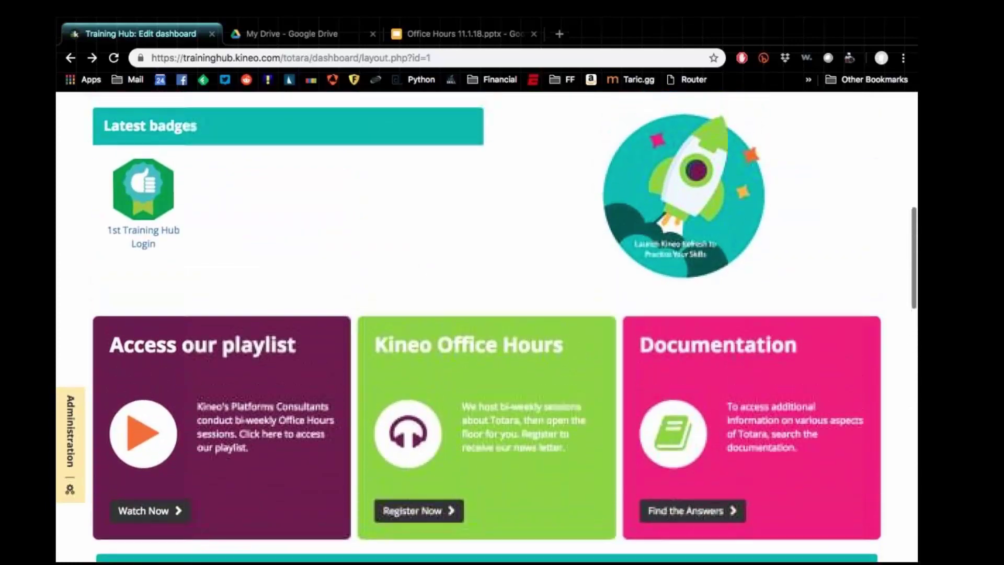
scroll(486, 328, up, 3)
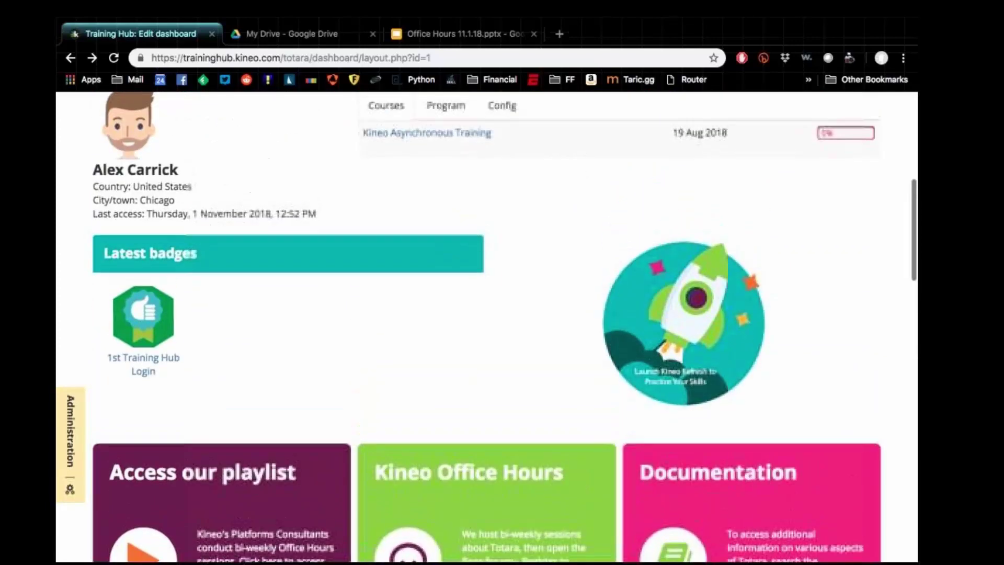
scroll(376, 238, up, 4)
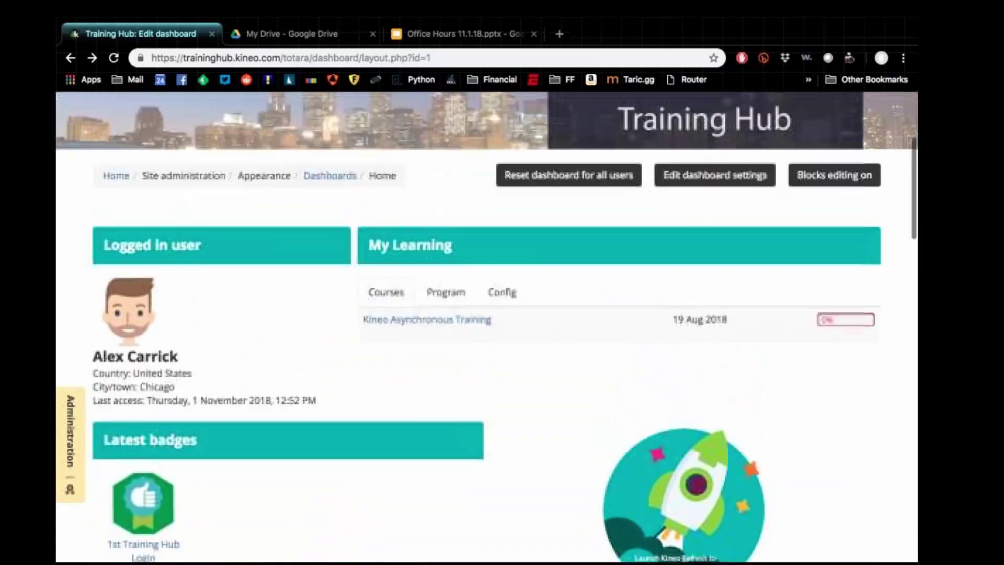
scroll(376, 236, up, 2)
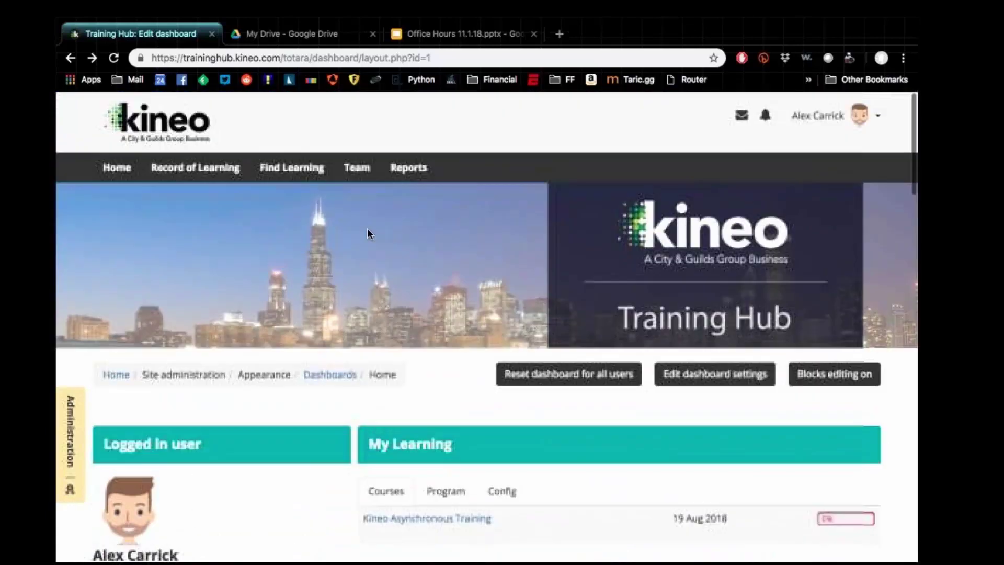
click(297, 177)
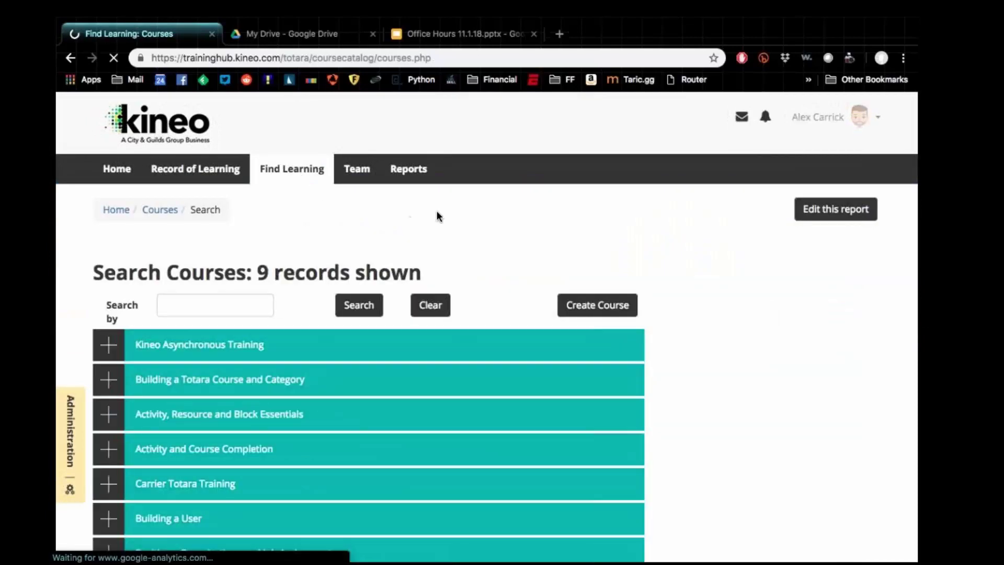
Step: Browse the nine listed courses and open Activity, Resource and Block Essentials
scroll(440, 210, down, 3)
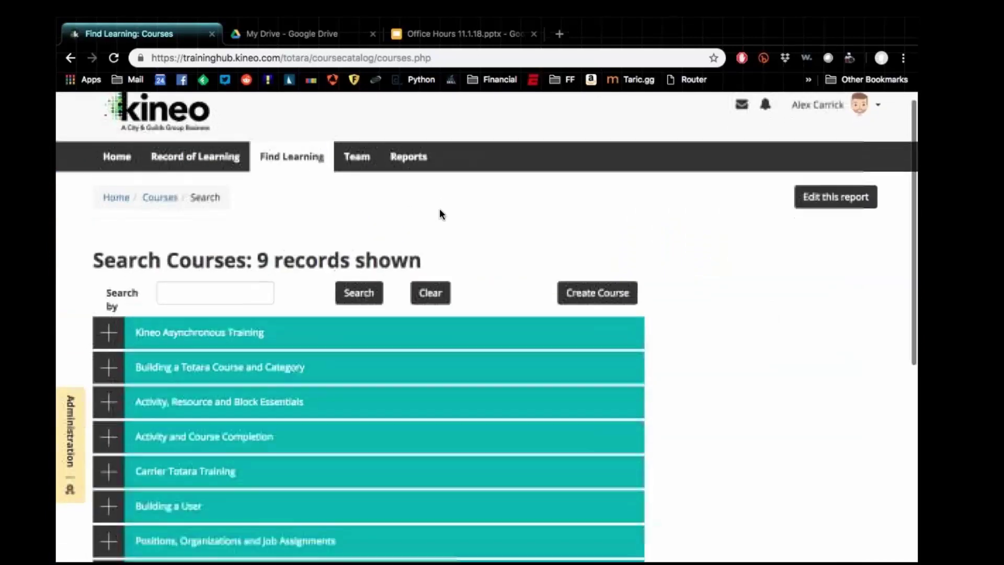
scroll(439, 208, down, 1)
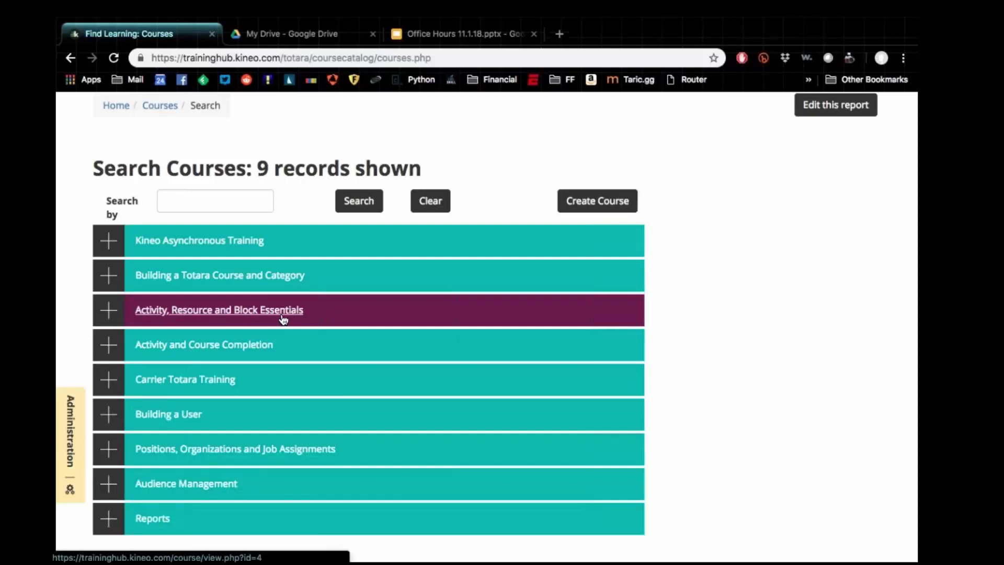
click(283, 320)
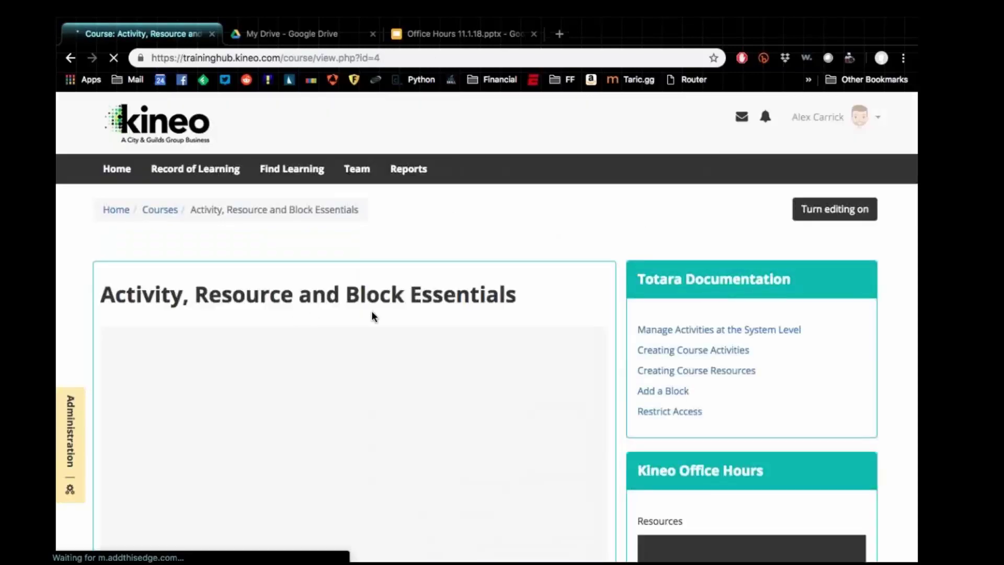
scroll(486, 186, down, 3)
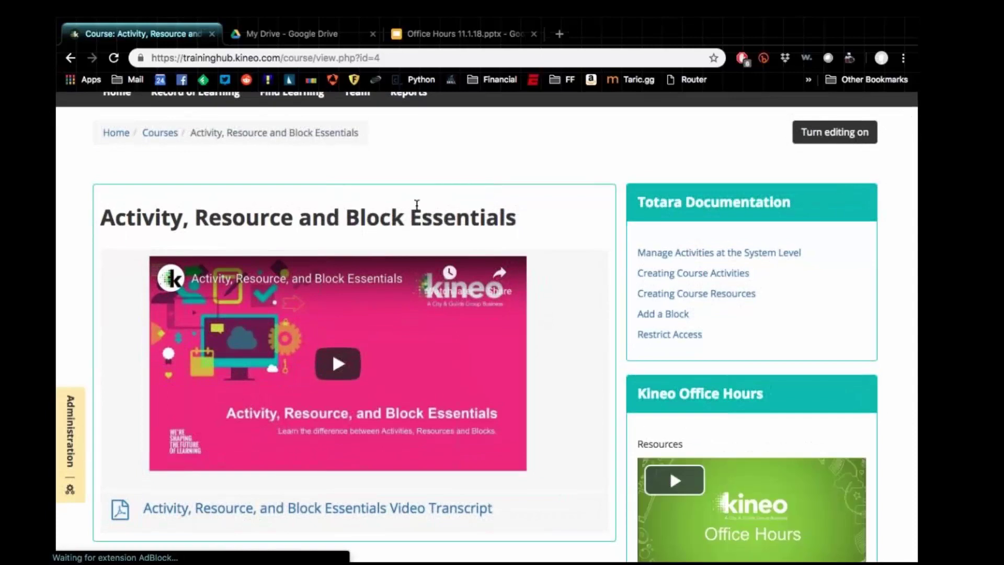
scroll(417, 204, down, 2)
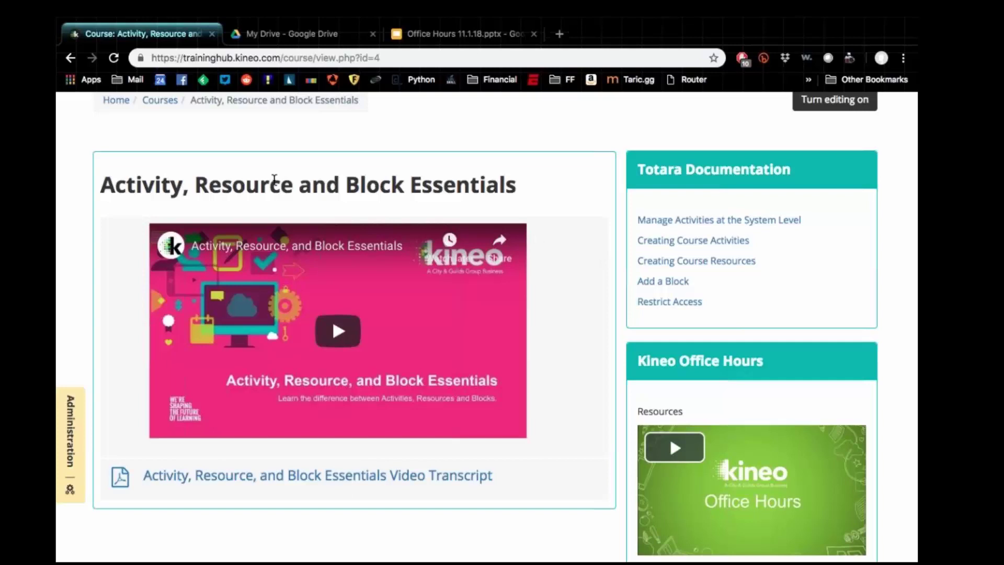
scroll(534, 417, down, 2)
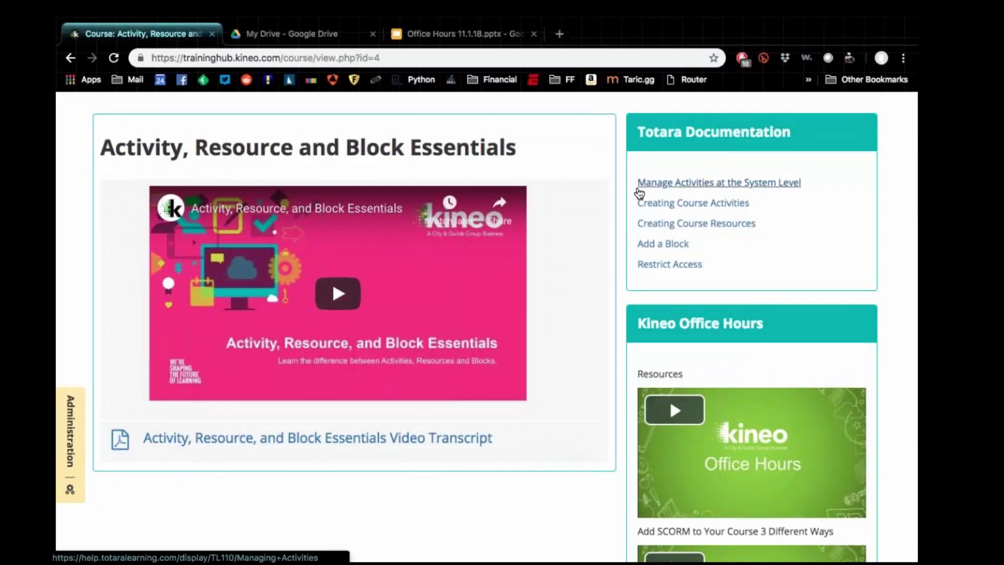
scroll(556, 212, down, 5)
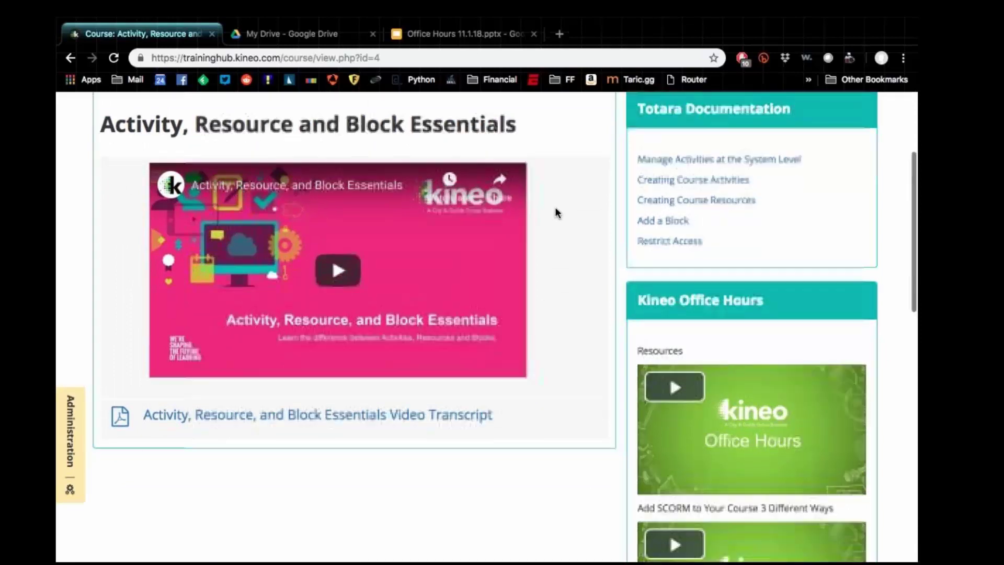
scroll(664, 225, down, 2)
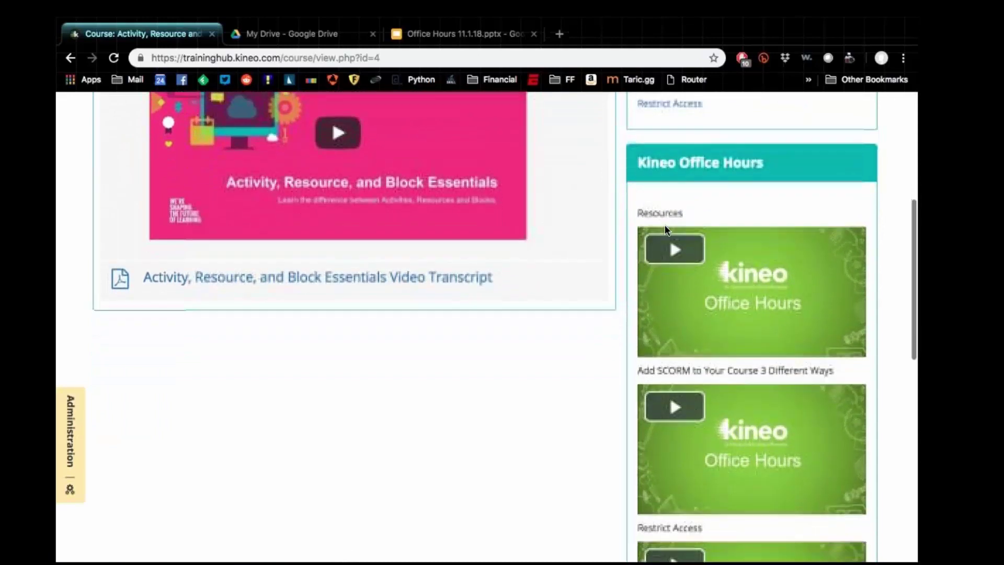
scroll(665, 226, down, 10)
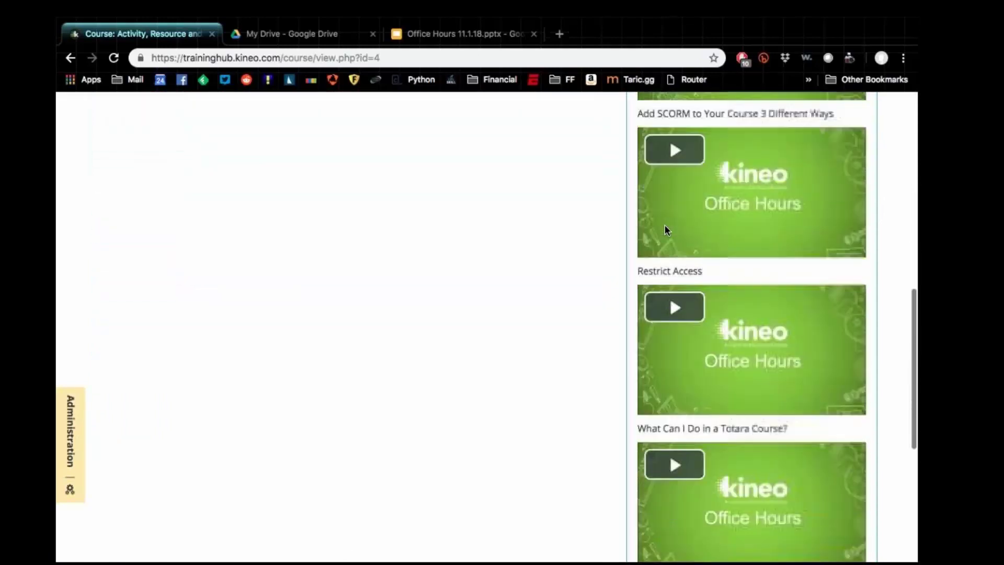
scroll(670, 272, down, 6)
scroll(670, 271, up, 7)
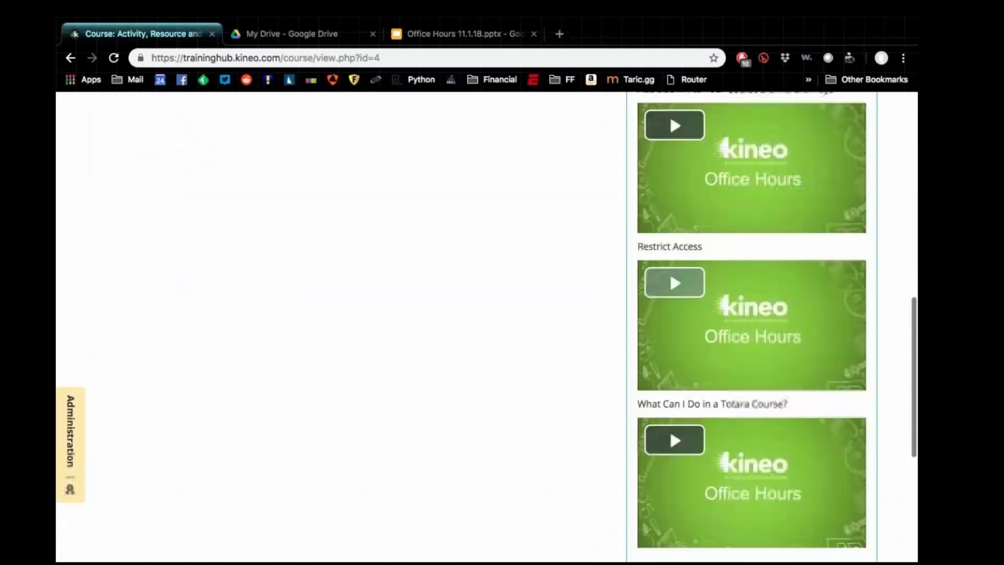
scroll(669, 313, up, 15)
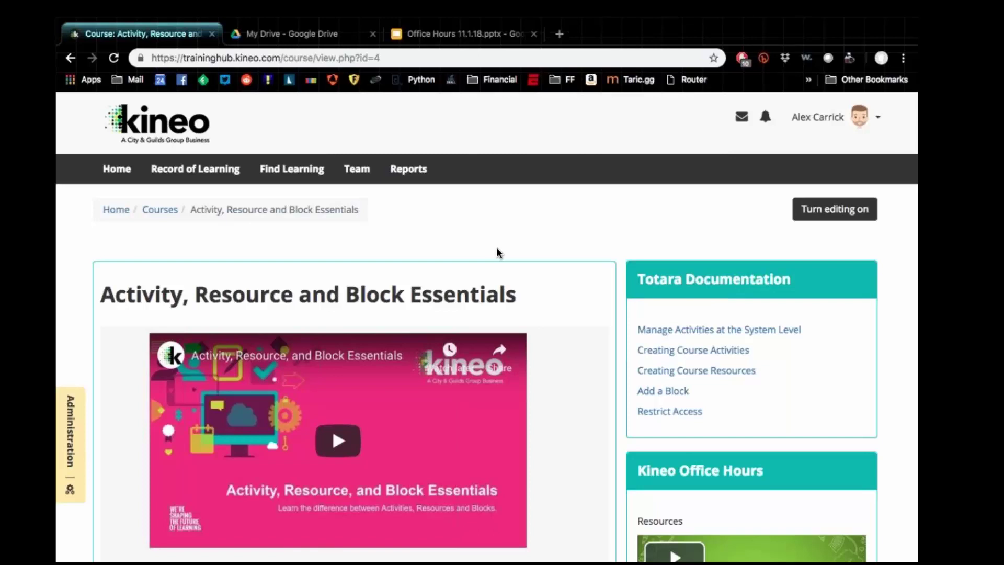
Step: Glance over the course page, then switch to the Office Hours 11.1.18.pptx tab
scroll(497, 250, down, 2)
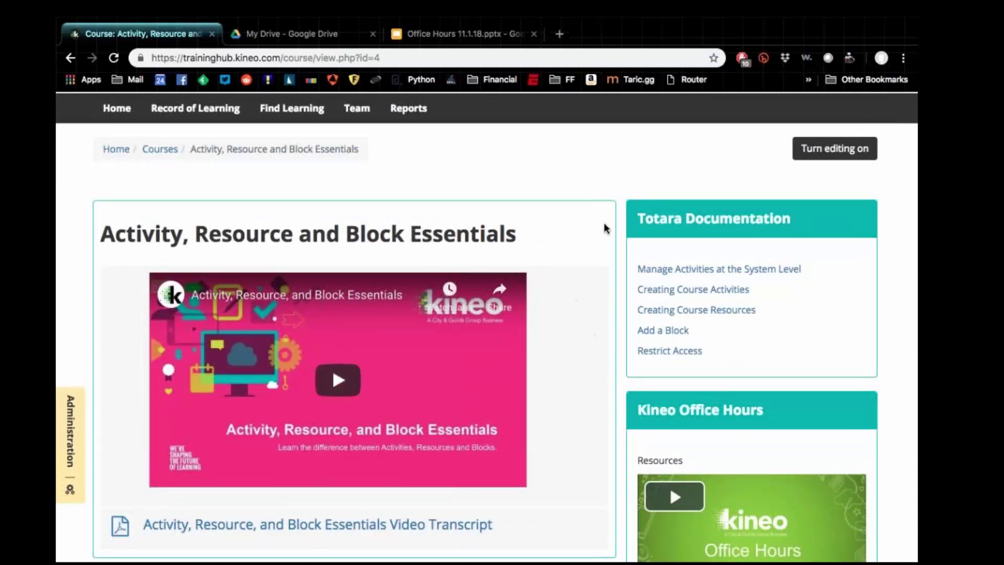
scroll(574, 291, down, 1)
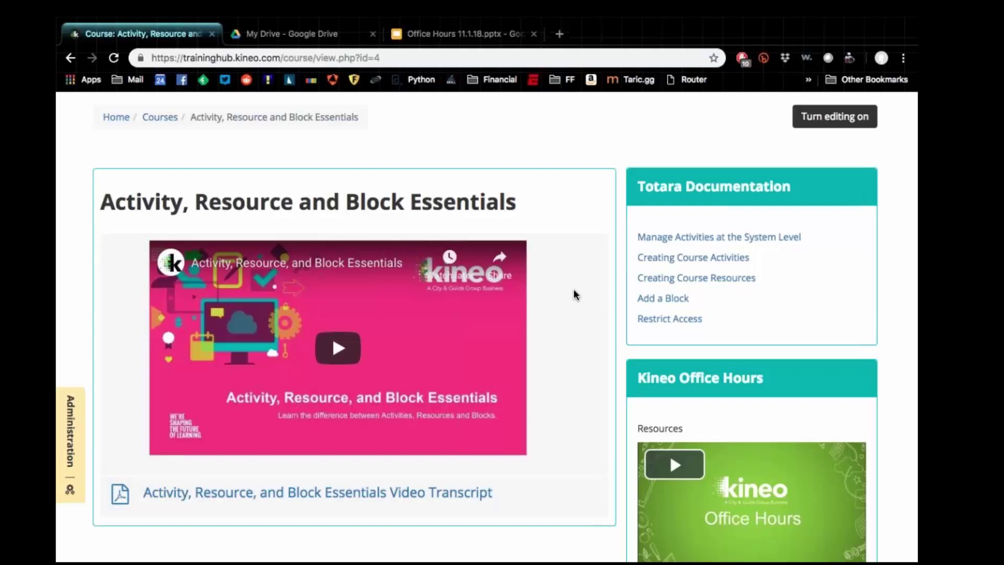
scroll(573, 289, up, 3)
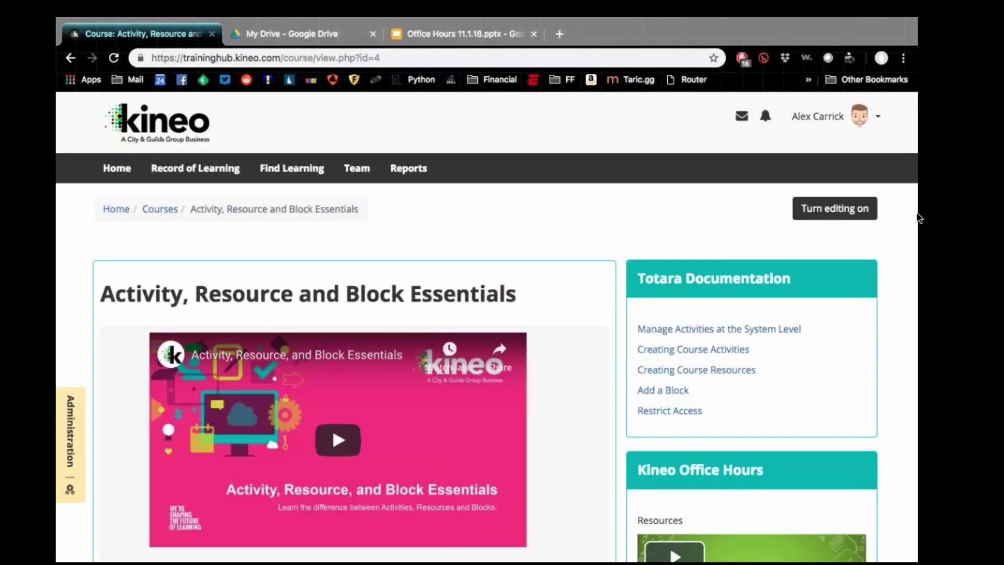
click(417, 32)
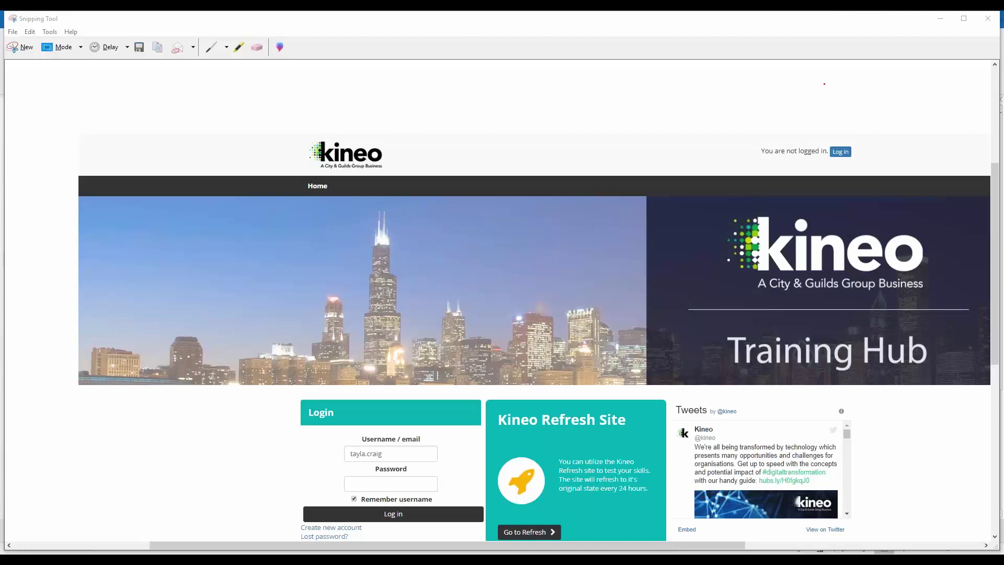
Step: Close the login-page snip in Snipping Tool, discarding it without saving
click(986, 27)
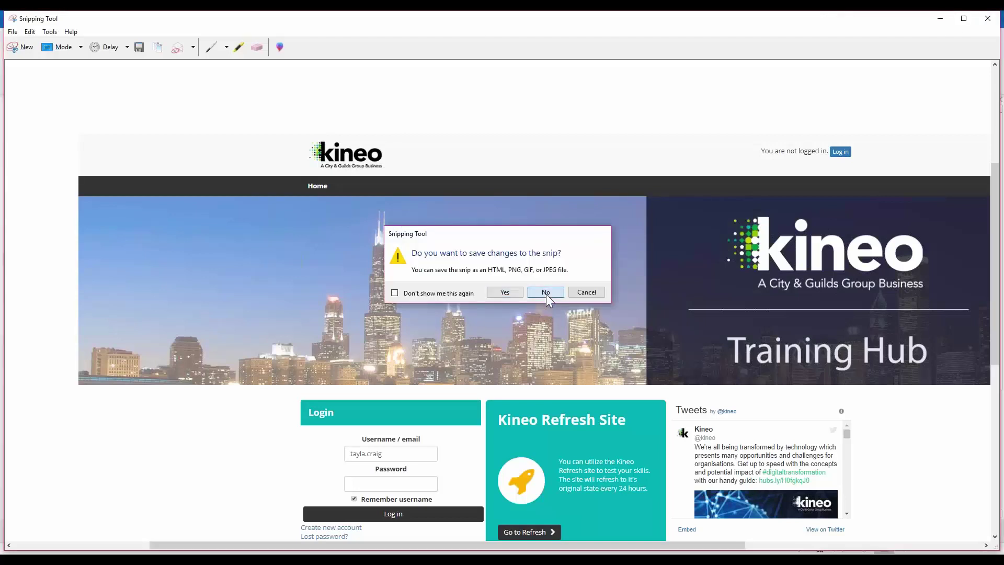
click(546, 292)
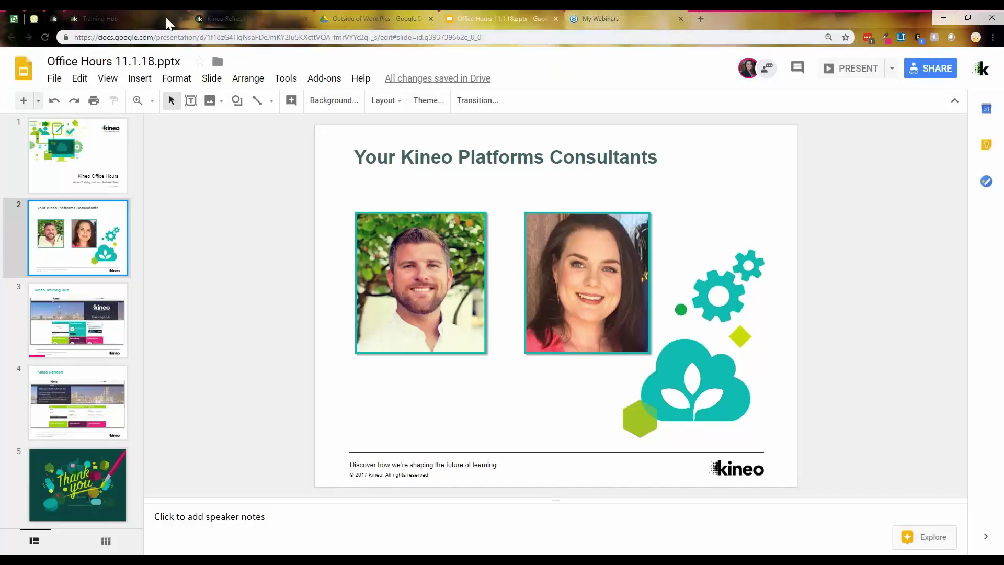
Step: Switch from the Office Hours deck to the Kineo Refresh Site welcome page
click(220, 19)
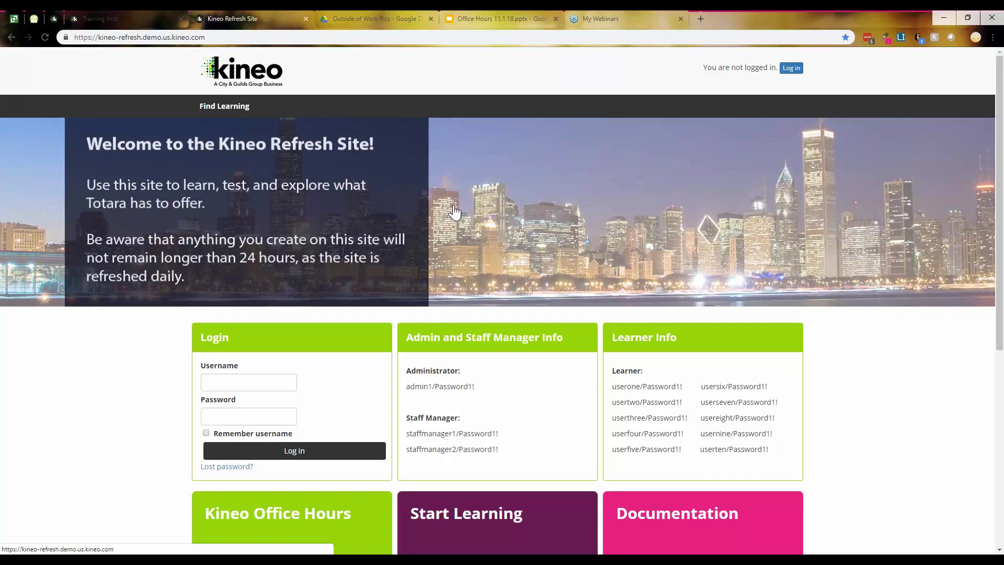
Step: Log in to the Kineo Refresh Site with the administrator username and password
click(287, 384)
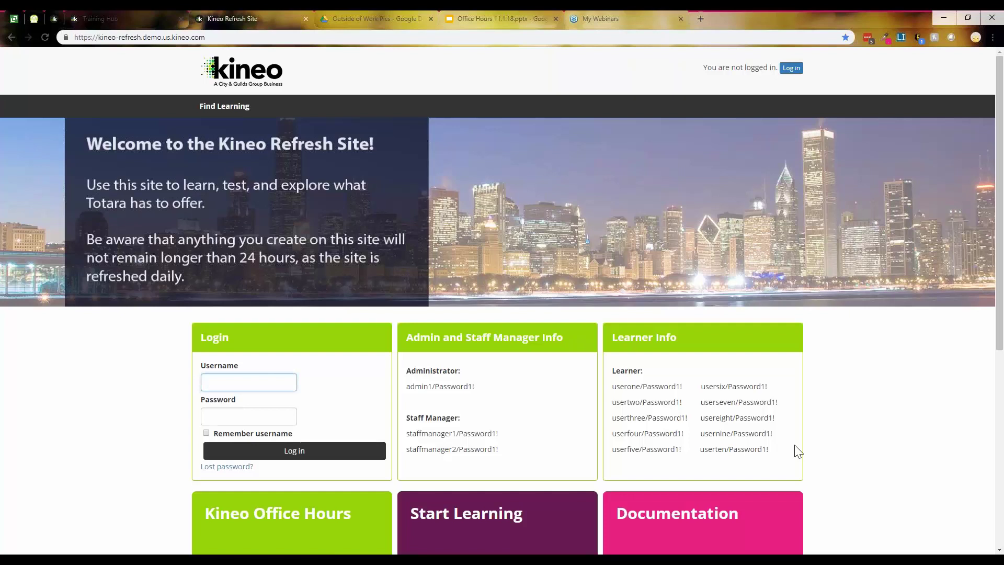
text(s)
text(admin1)
key(Tab)
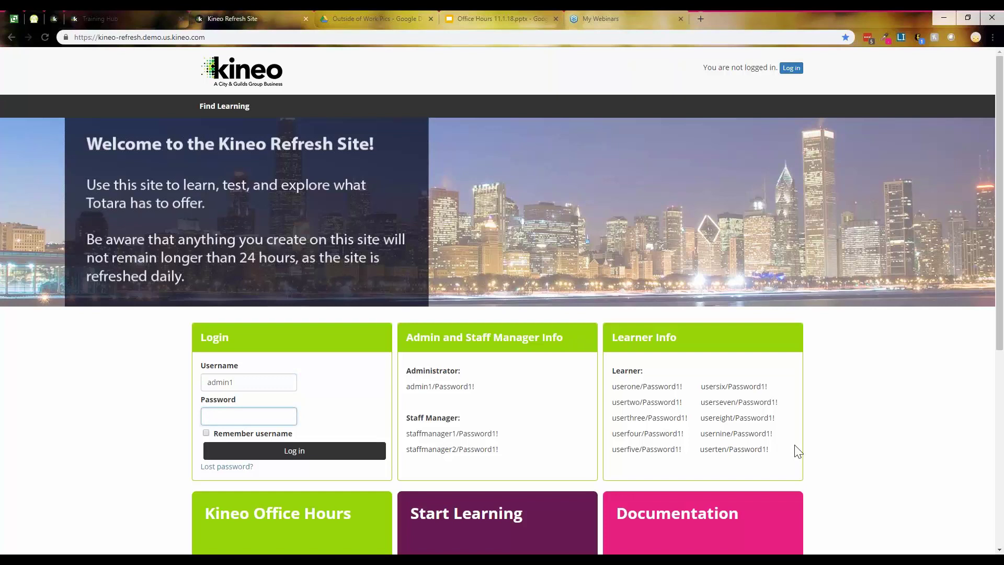
text(Password1!)
key(Return)
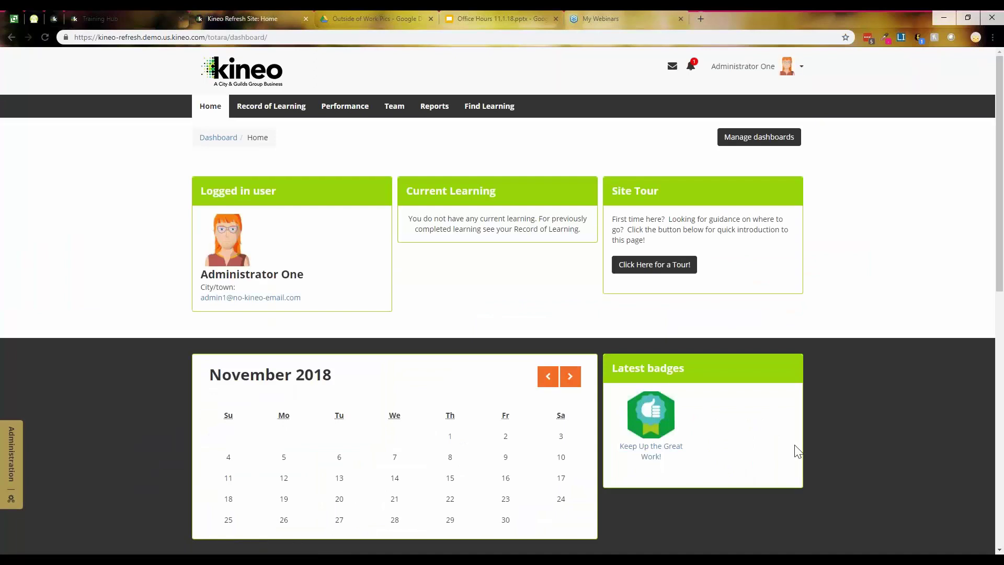
click(10, 475)
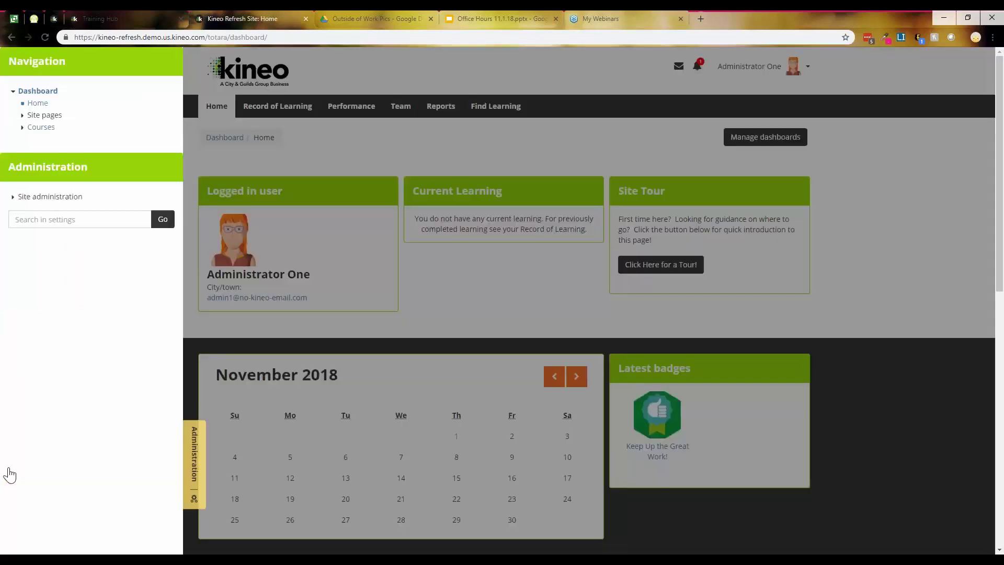
click(57, 198)
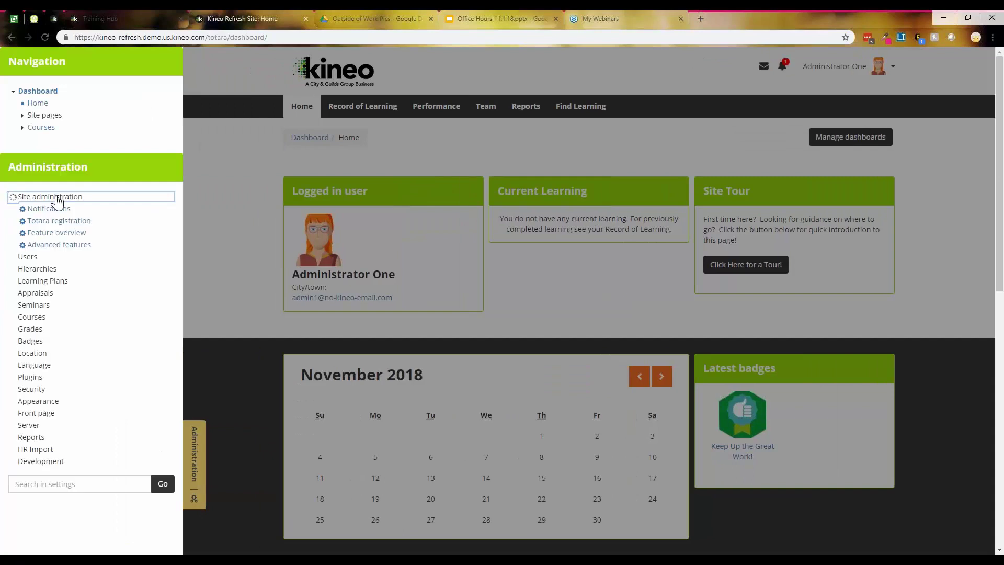
click(42, 258)
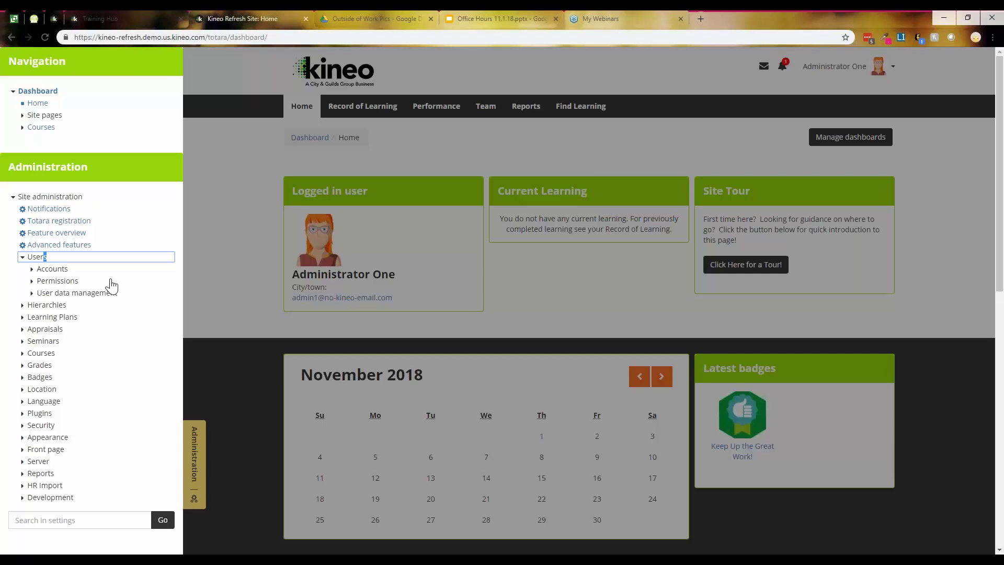
click(559, 250)
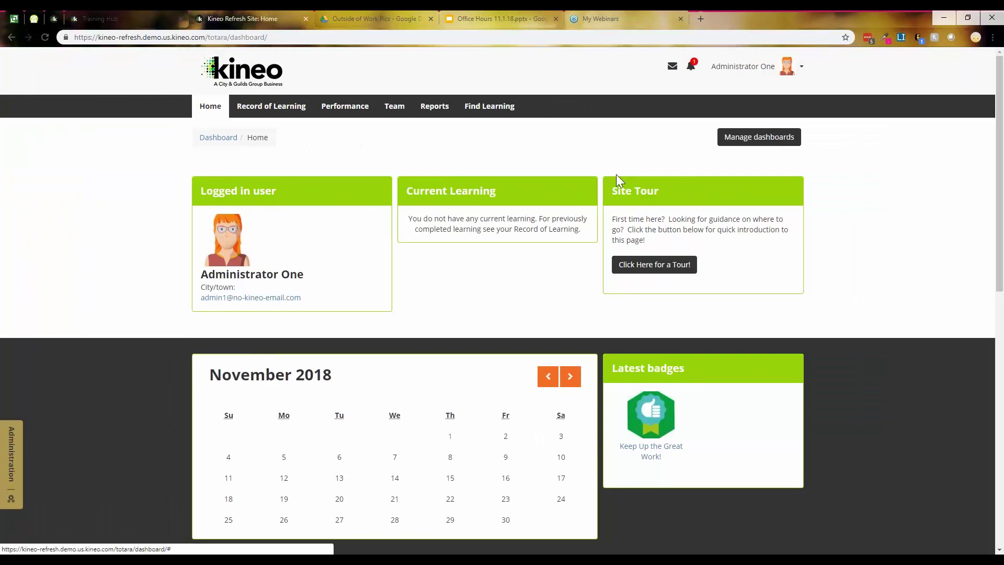
Step: Step through the dashboard site tour to its end and dismiss it
click(625, 264)
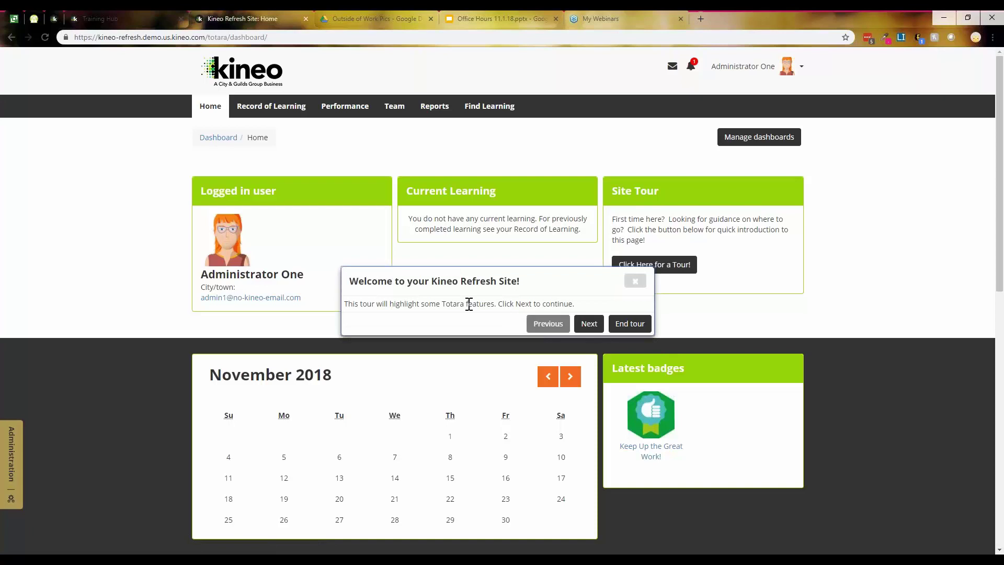
click(588, 324)
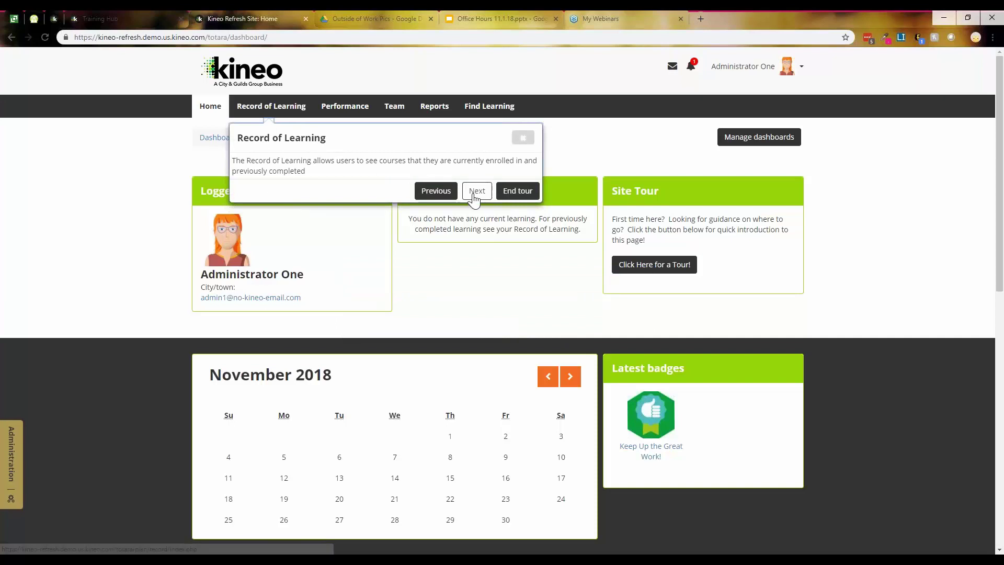
click(477, 190)
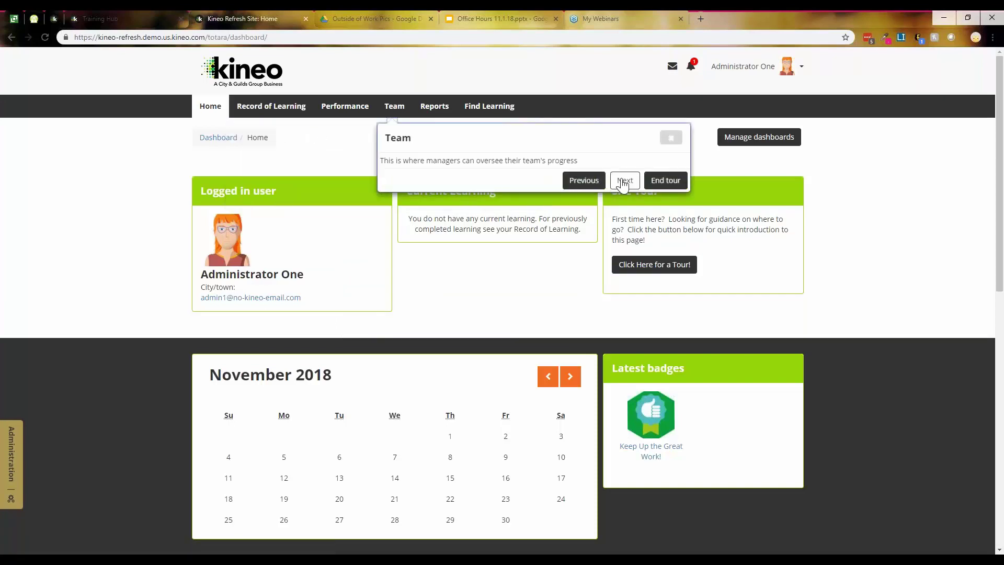
click(625, 181)
click(662, 197)
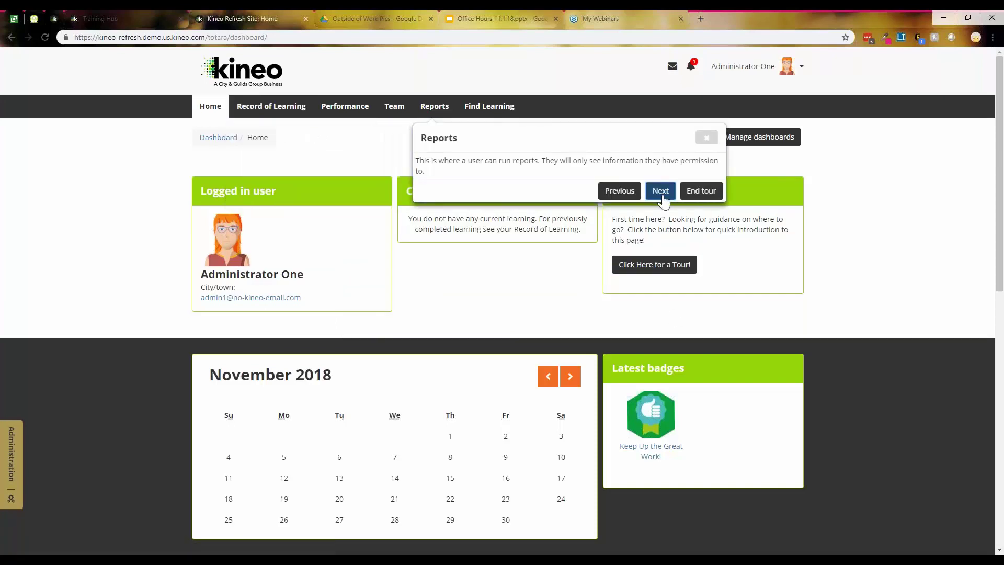
click(706, 180)
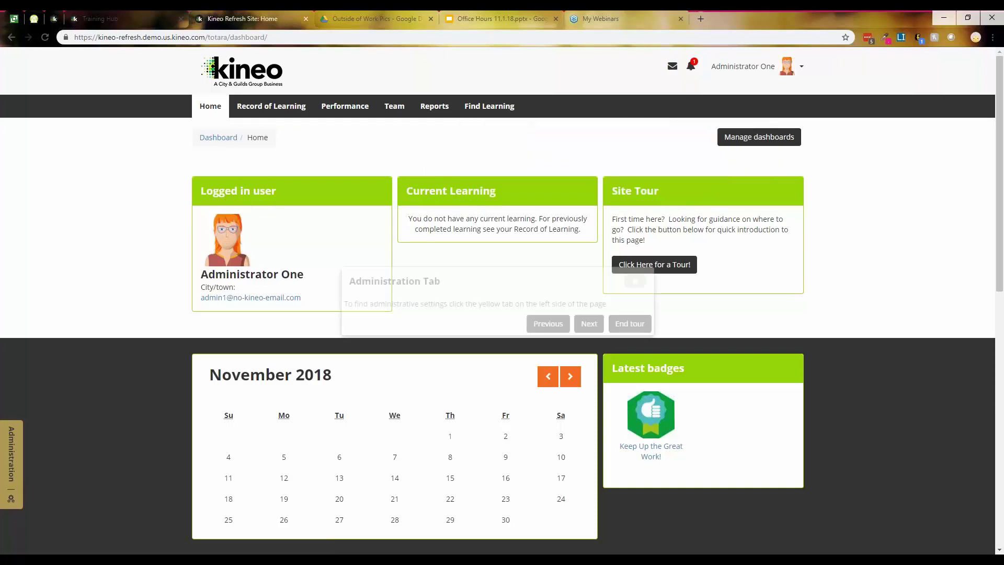
click(589, 328)
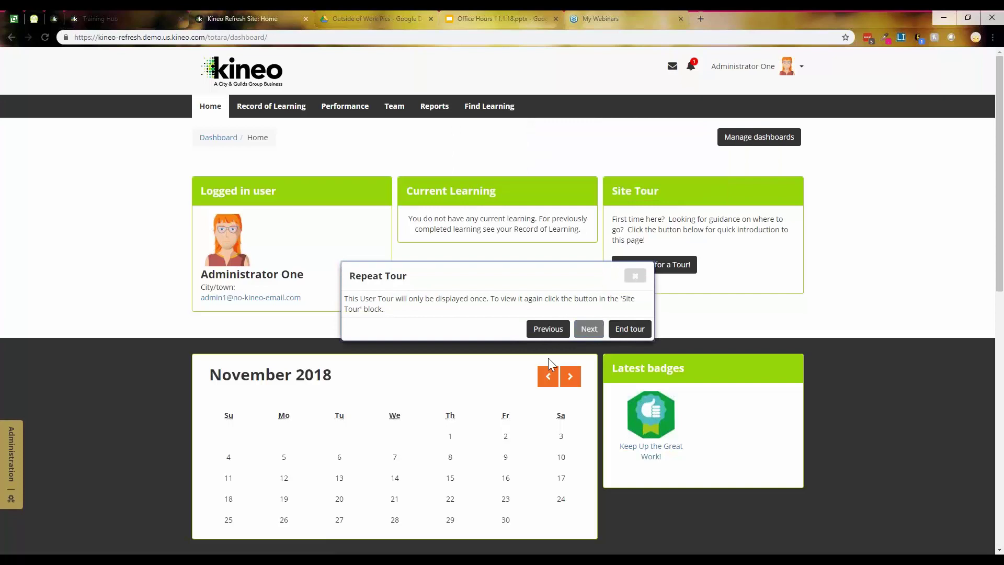
click(635, 277)
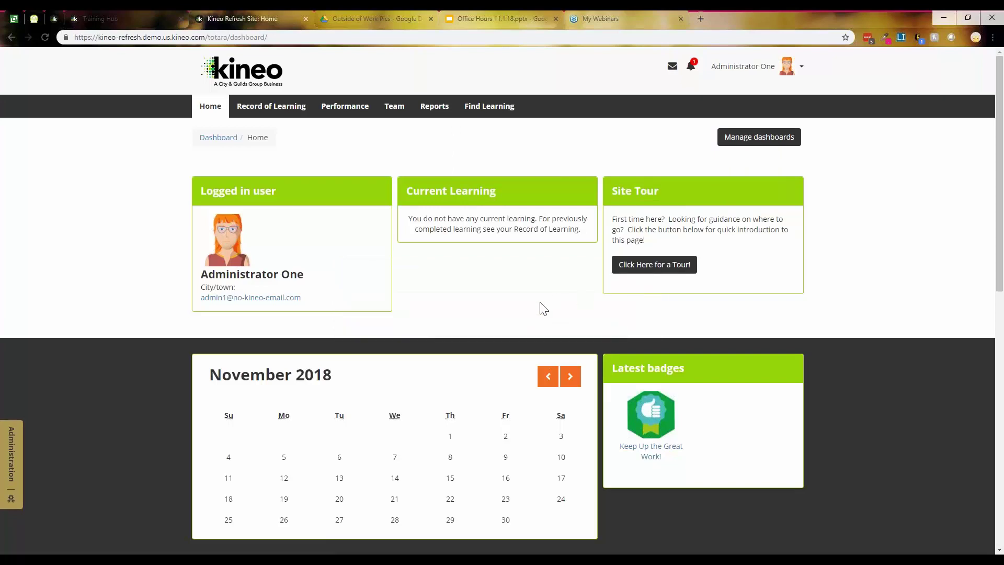
Step: Look over the dashboard, then log out via the Administrator One user menu
scroll(539, 308, down, 7)
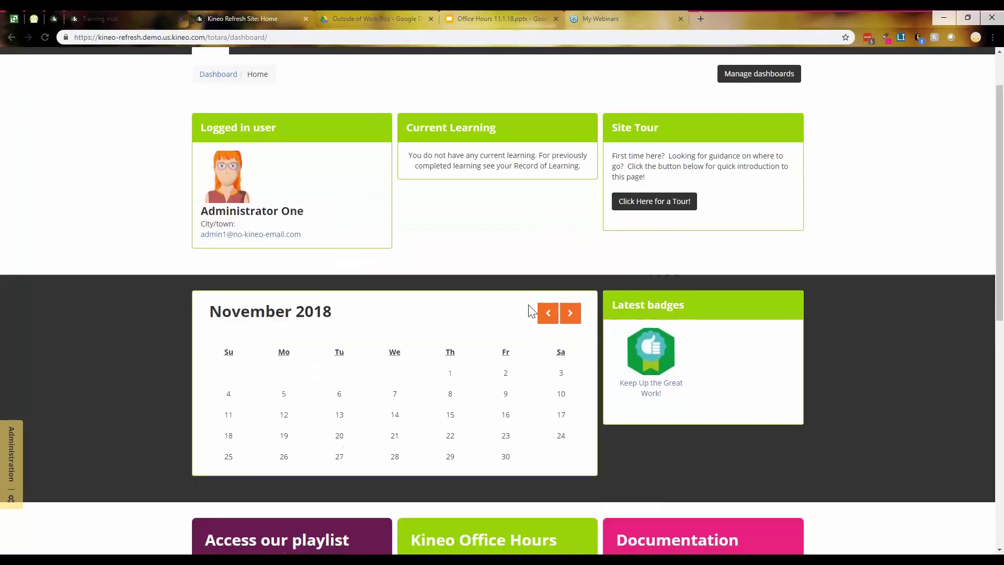
scroll(540, 346, down, 2)
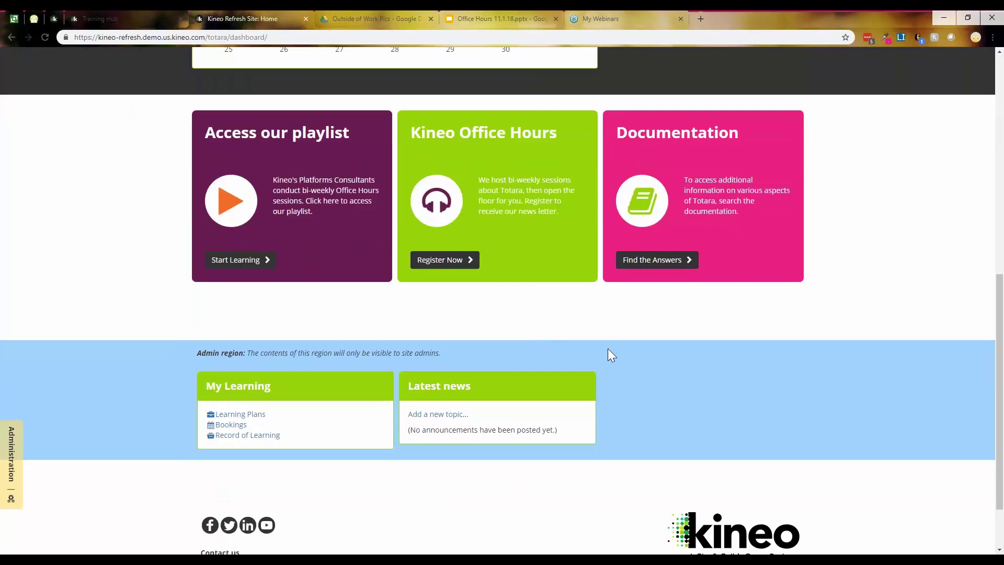
scroll(658, 362, down, 2)
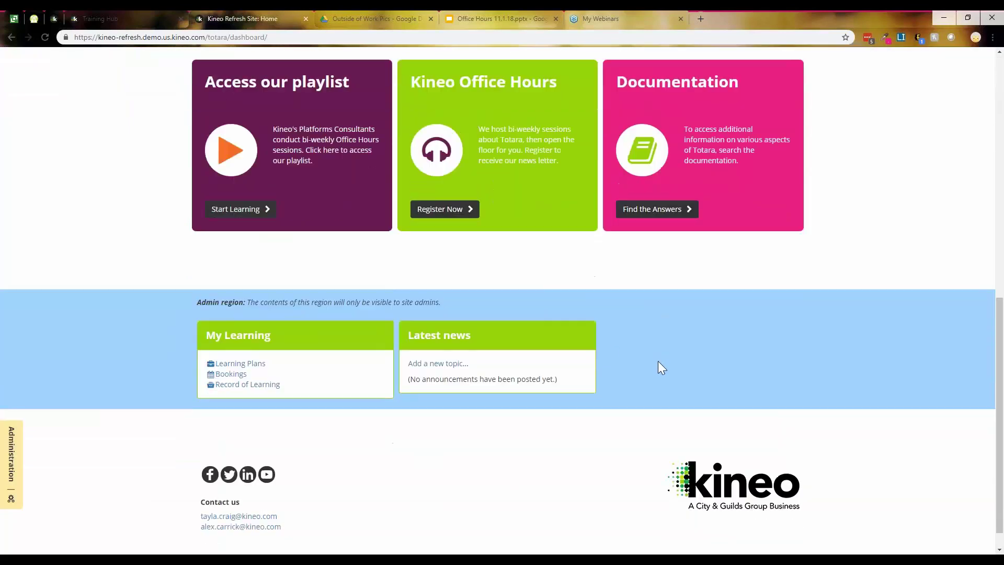
scroll(663, 365, up, 9)
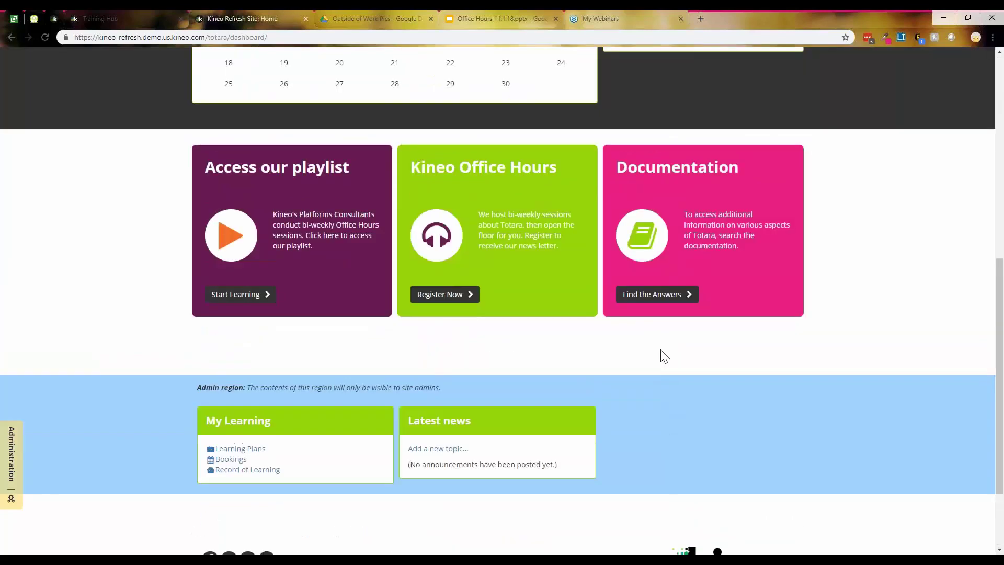
scroll(659, 361, up, 1)
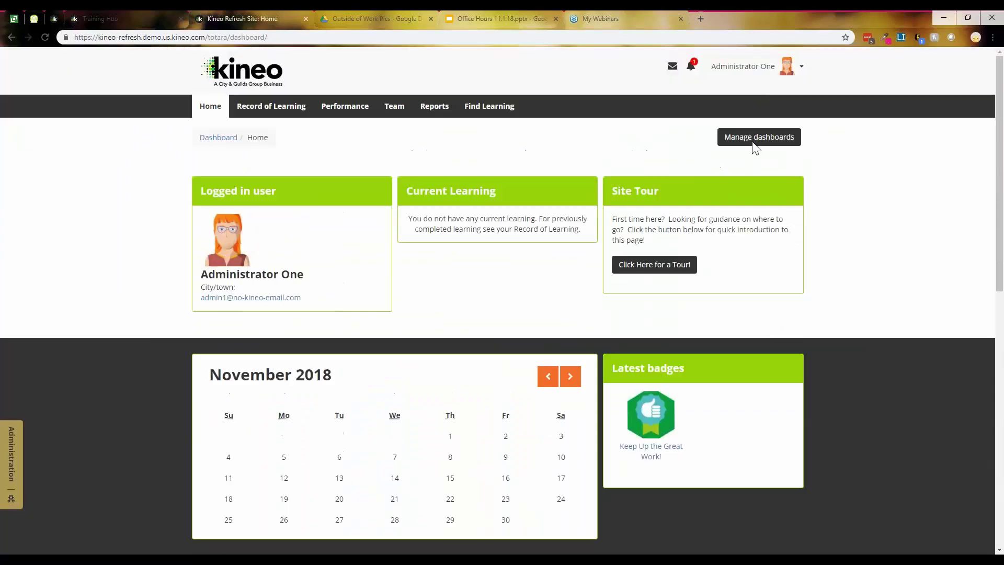
click(756, 72)
click(761, 174)
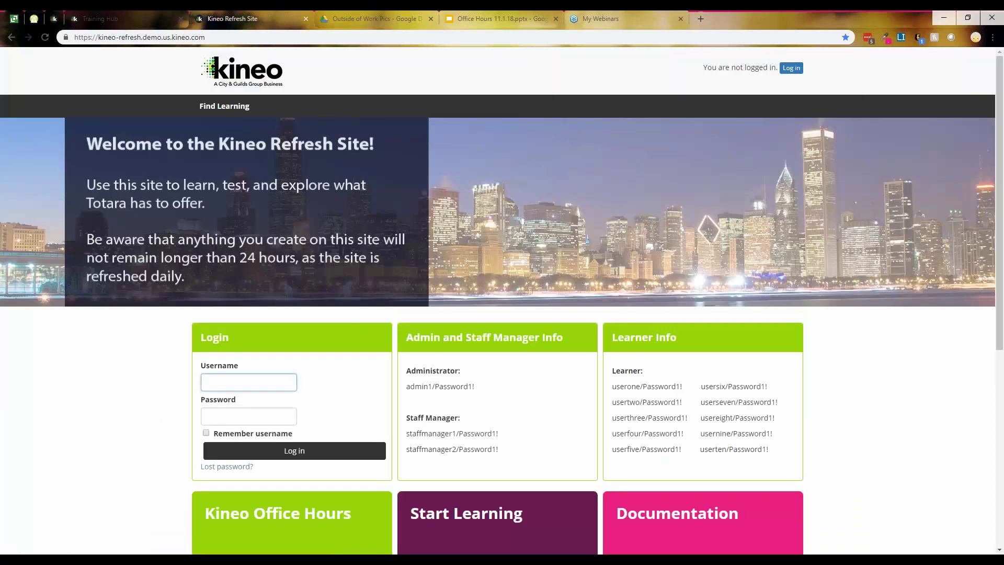
Step: Sign in with the staff manager demo username and password
text(staffmanager1)
key(Tab)
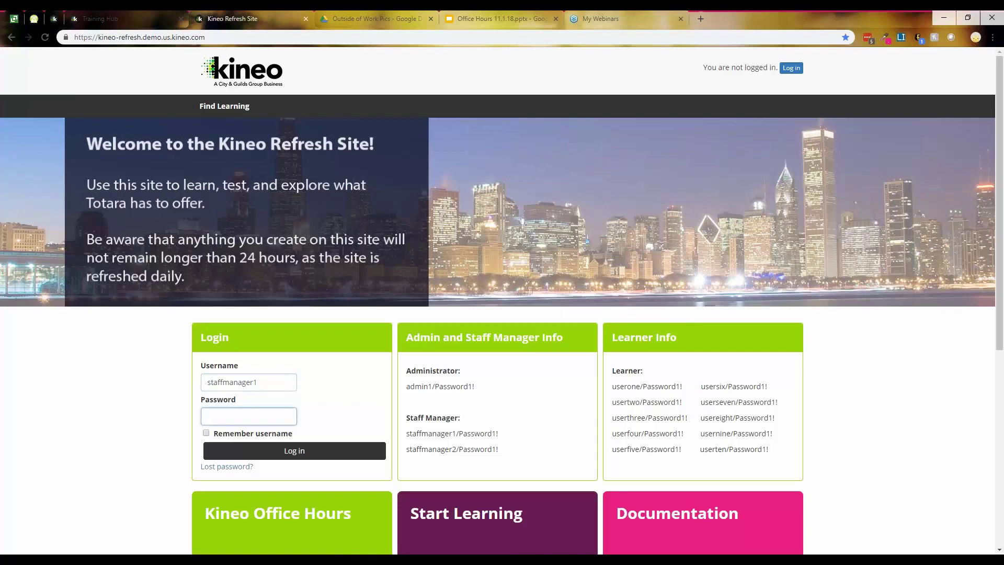
text(P)
text(sword1!)
key(Return)
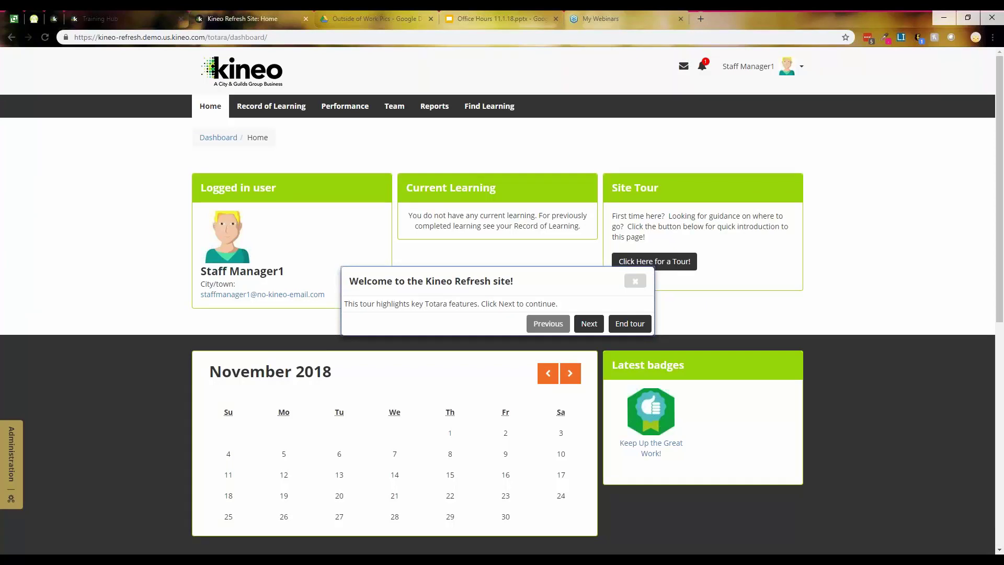
Step: Dismiss the welcome tour, review the five Team Members, then open the Reports page
click(635, 283)
click(387, 107)
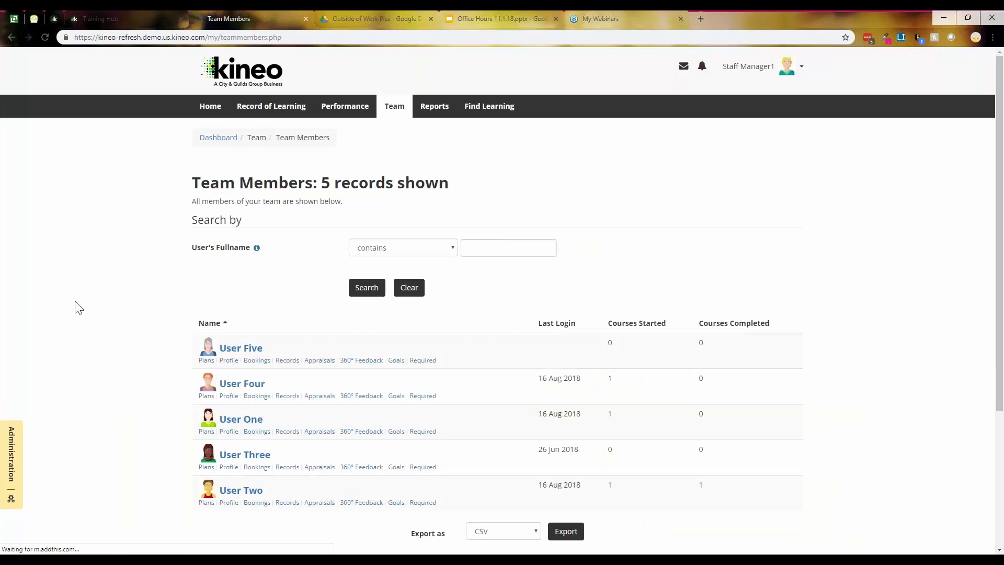
scroll(62, 307, down, 2)
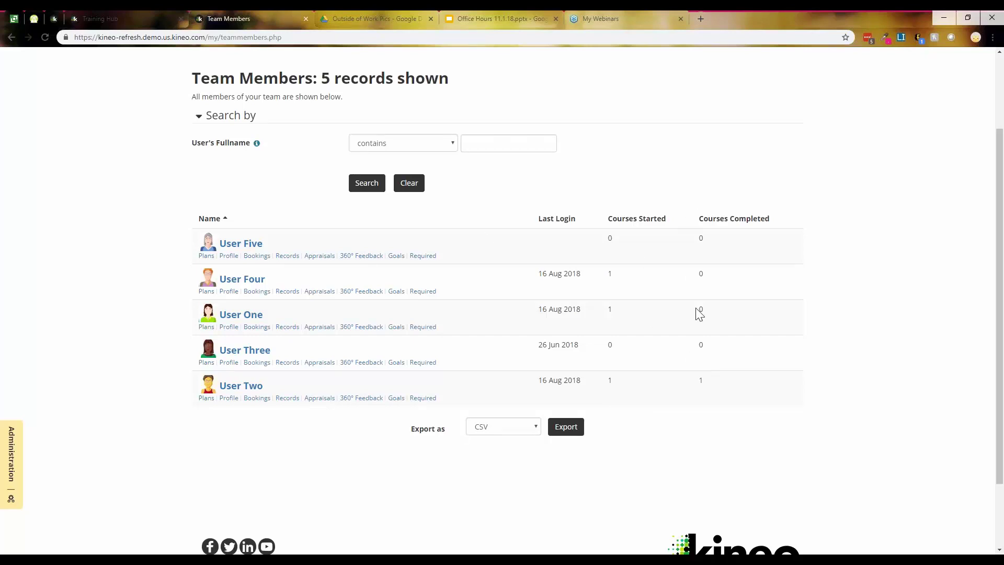
scroll(841, 271, up, 2)
click(434, 106)
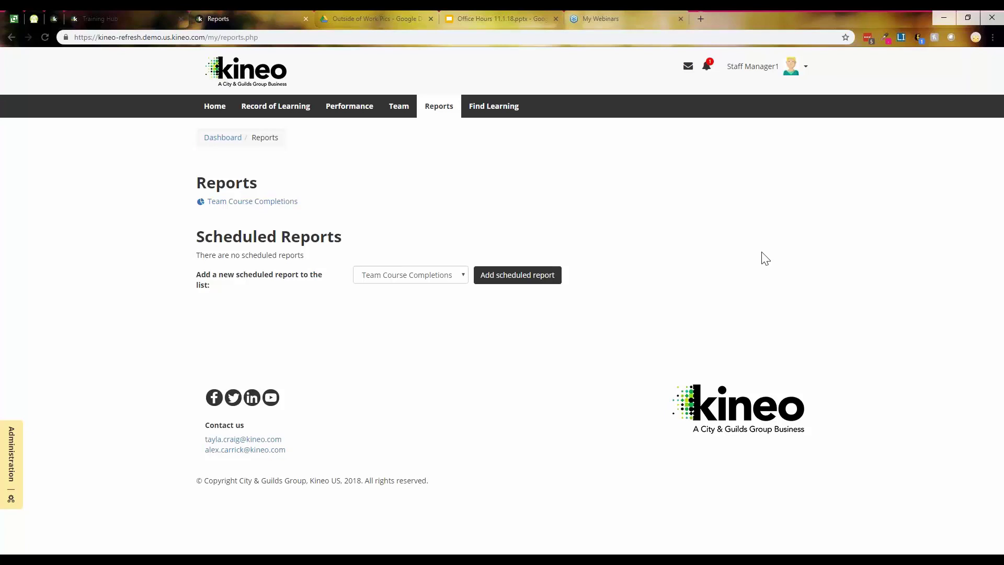
Step: Find The Basics in the course catalogue and enroll in it
click(498, 121)
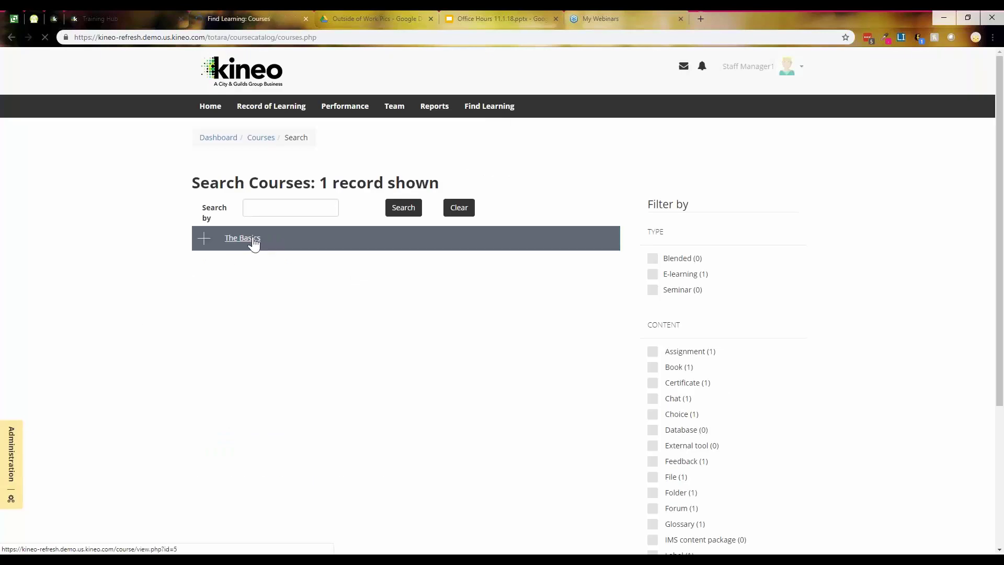
click(254, 240)
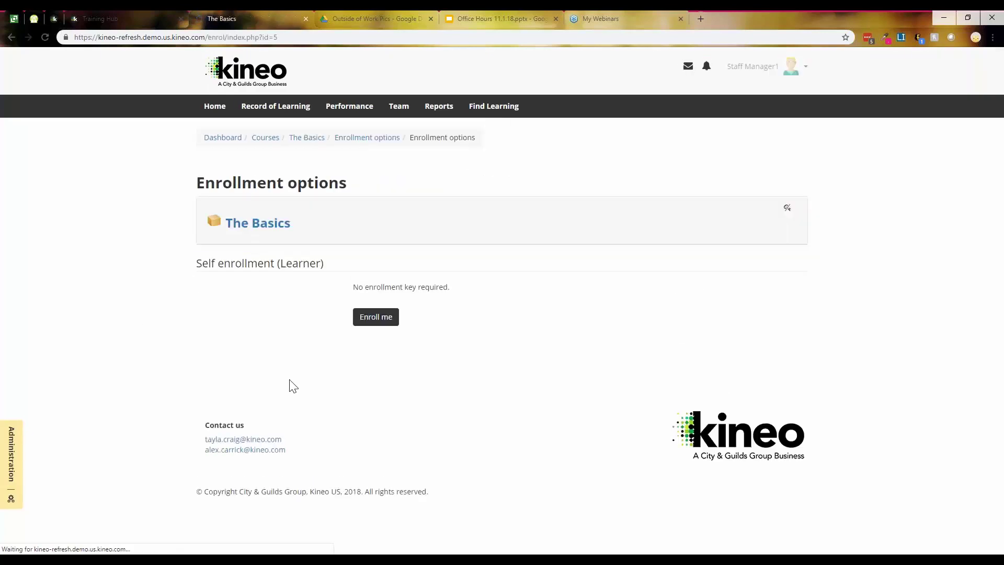
click(376, 316)
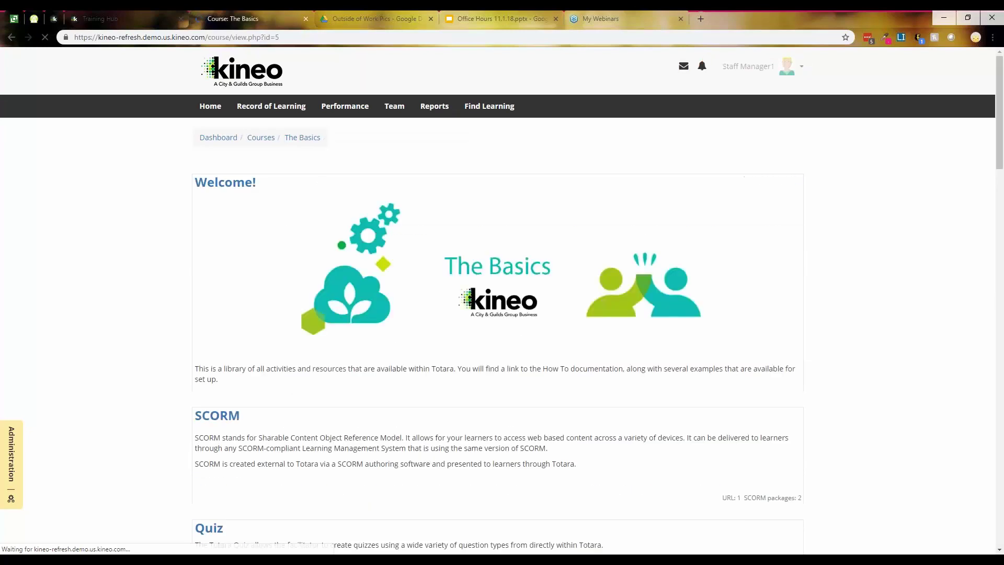
Step: Open The Basics course's SCORM topic, then move on to its Quiz topic
scroll(510, 435, down, 3)
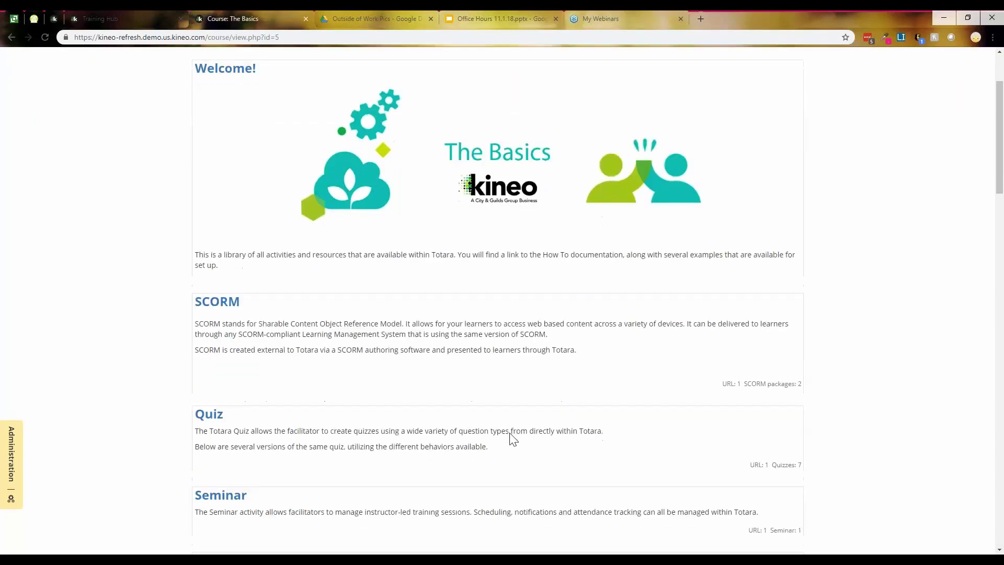
scroll(513, 440, down, 1)
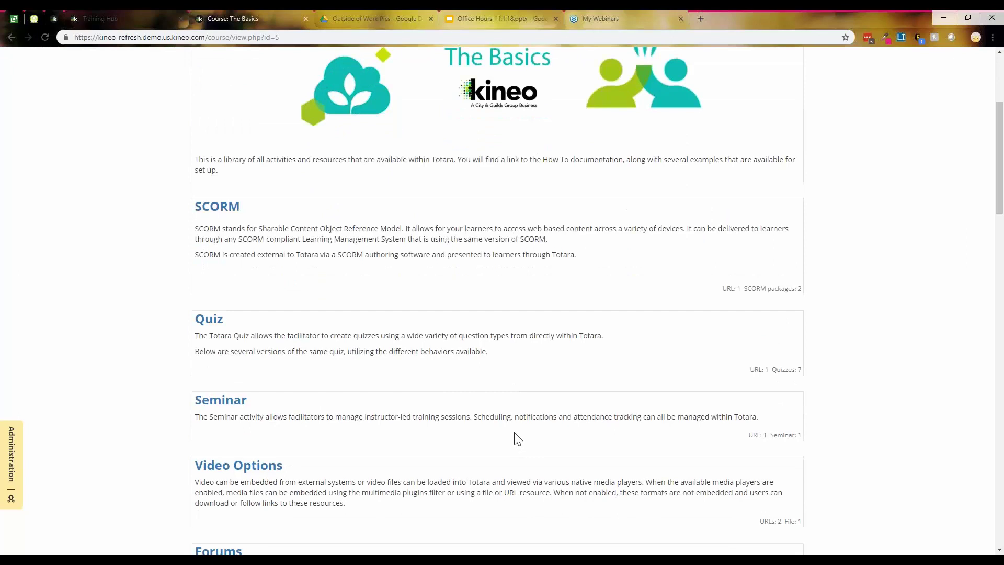
click(206, 209)
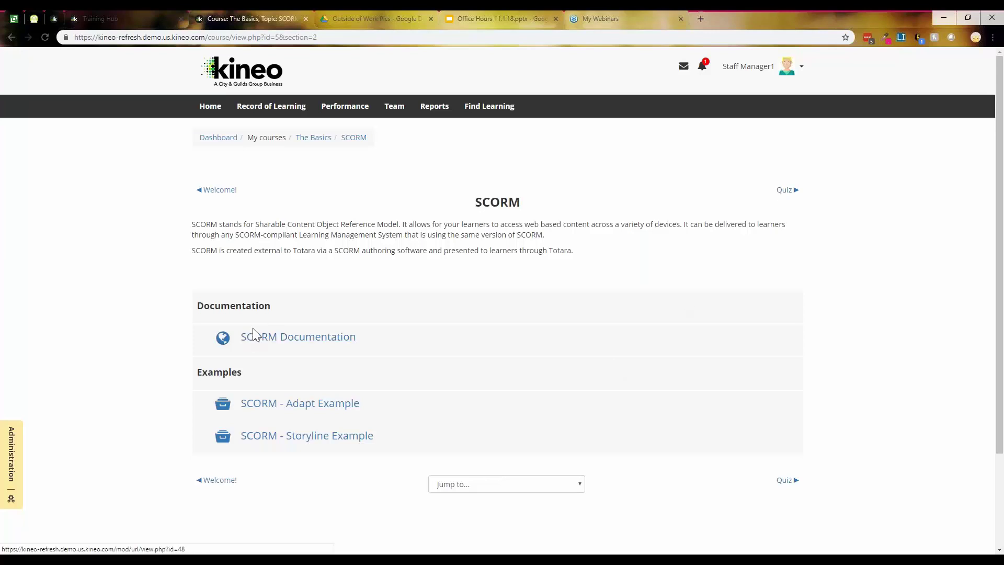
click(783, 191)
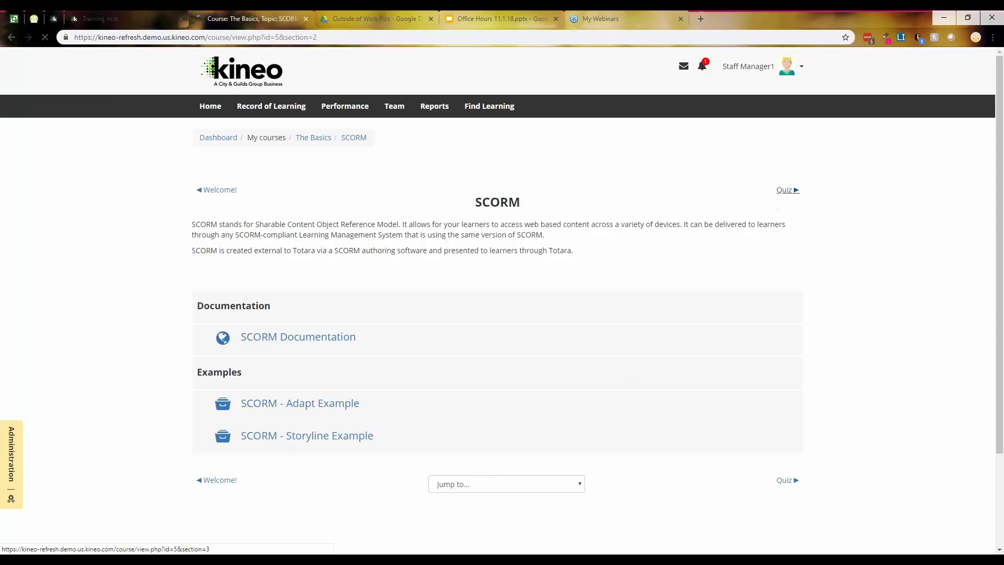